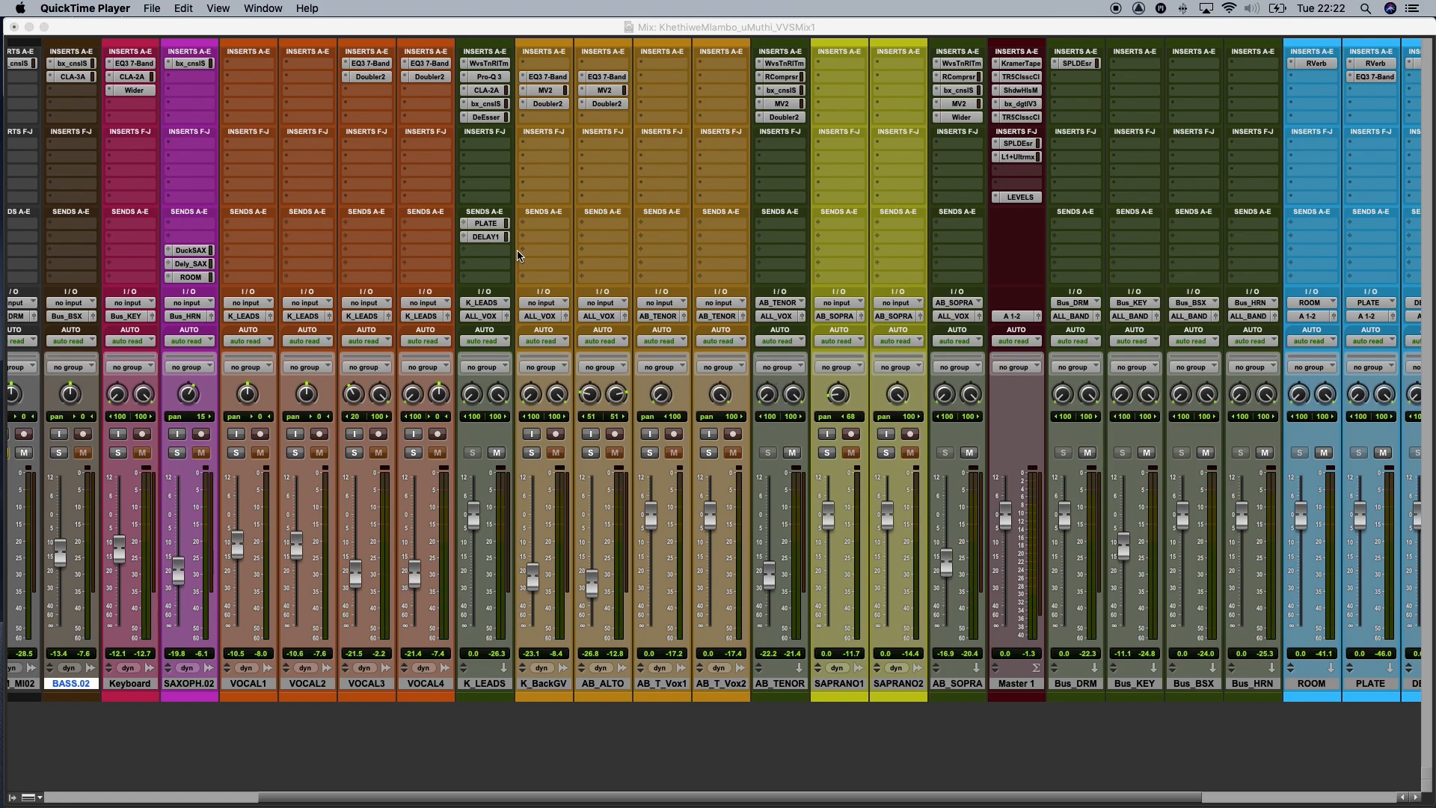
# Switch to Pro Tools, play back the chorus section and stop playback in the Edit window
pyautogui.click(338, 28)
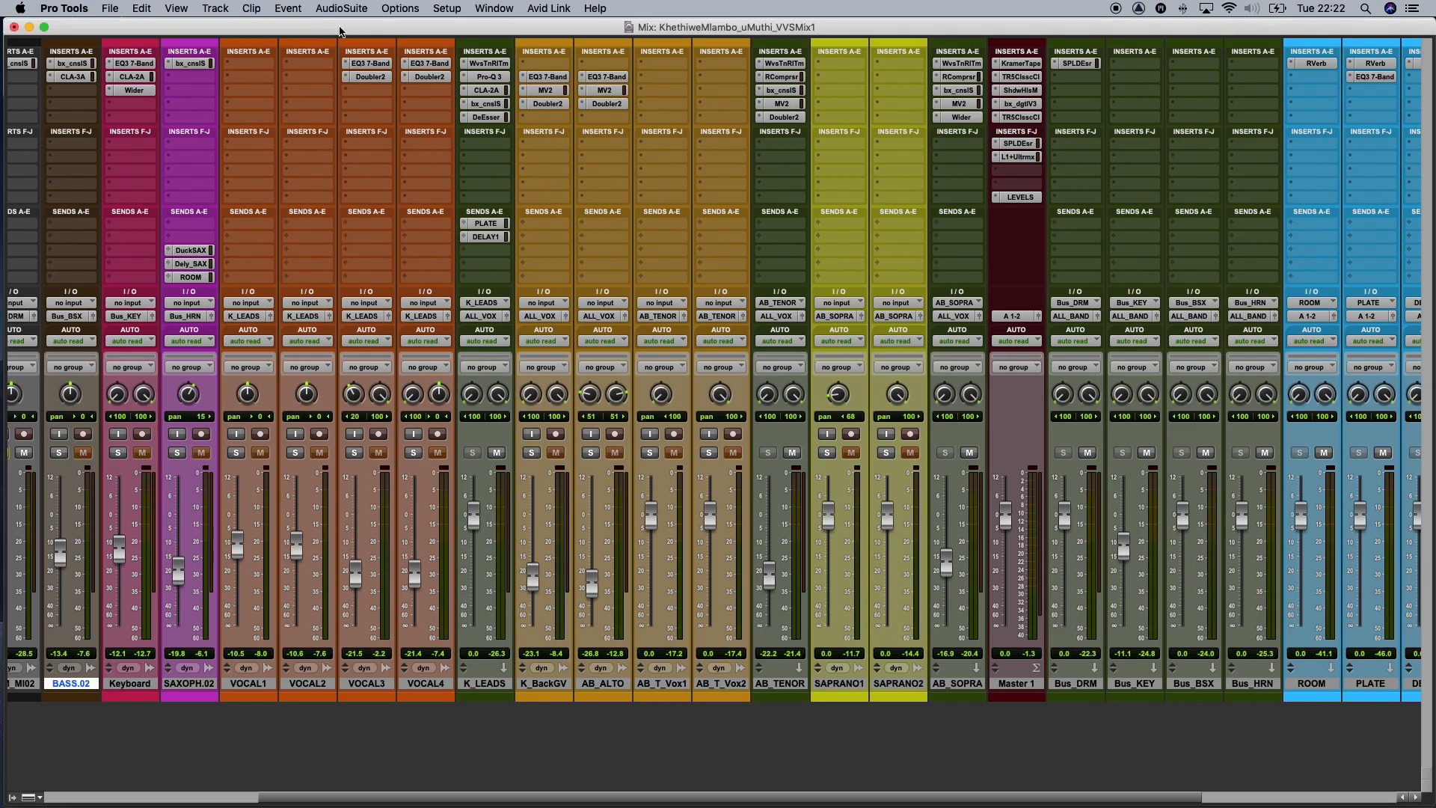
pyautogui.press('space')
pyautogui.press('super+equal')
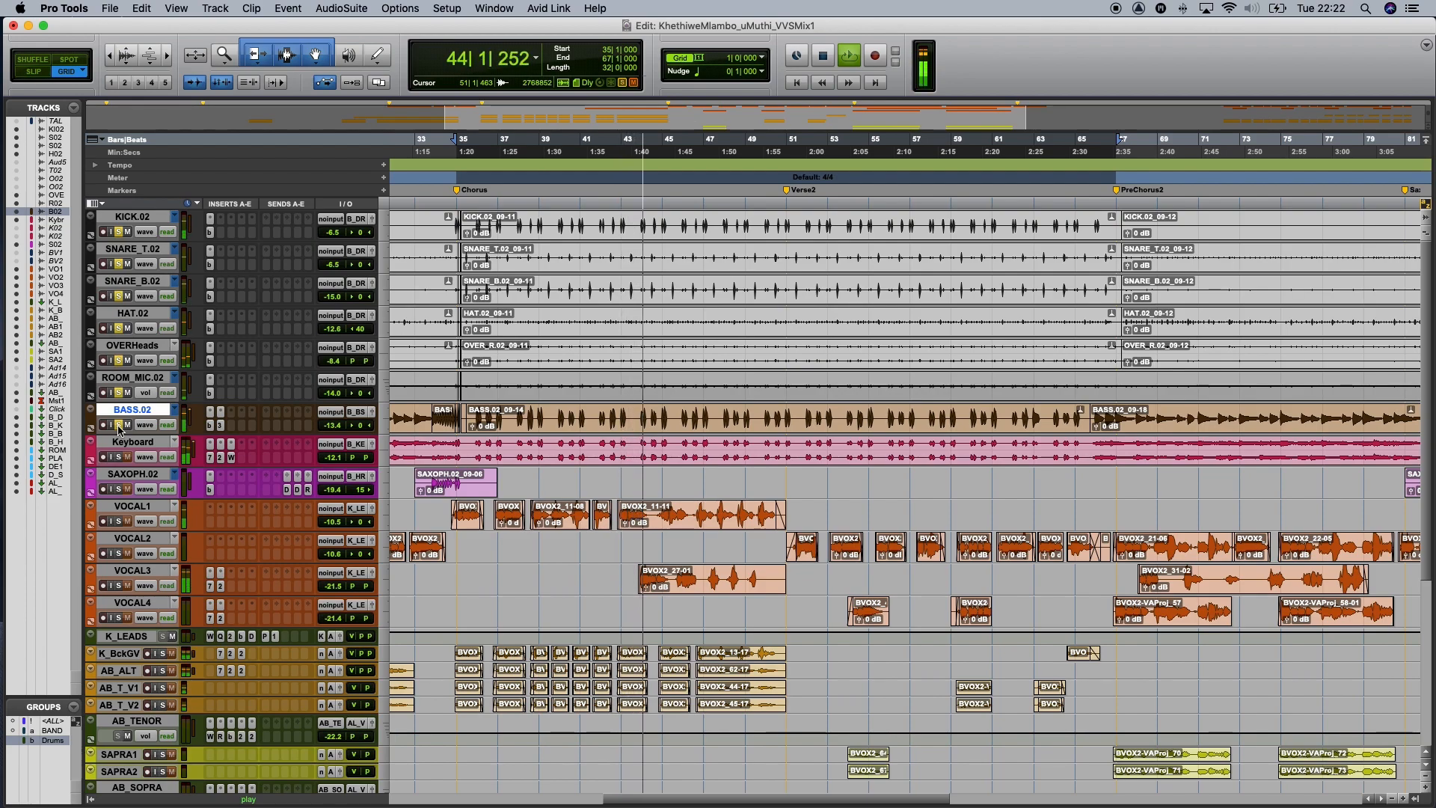
pyautogui.press('space')
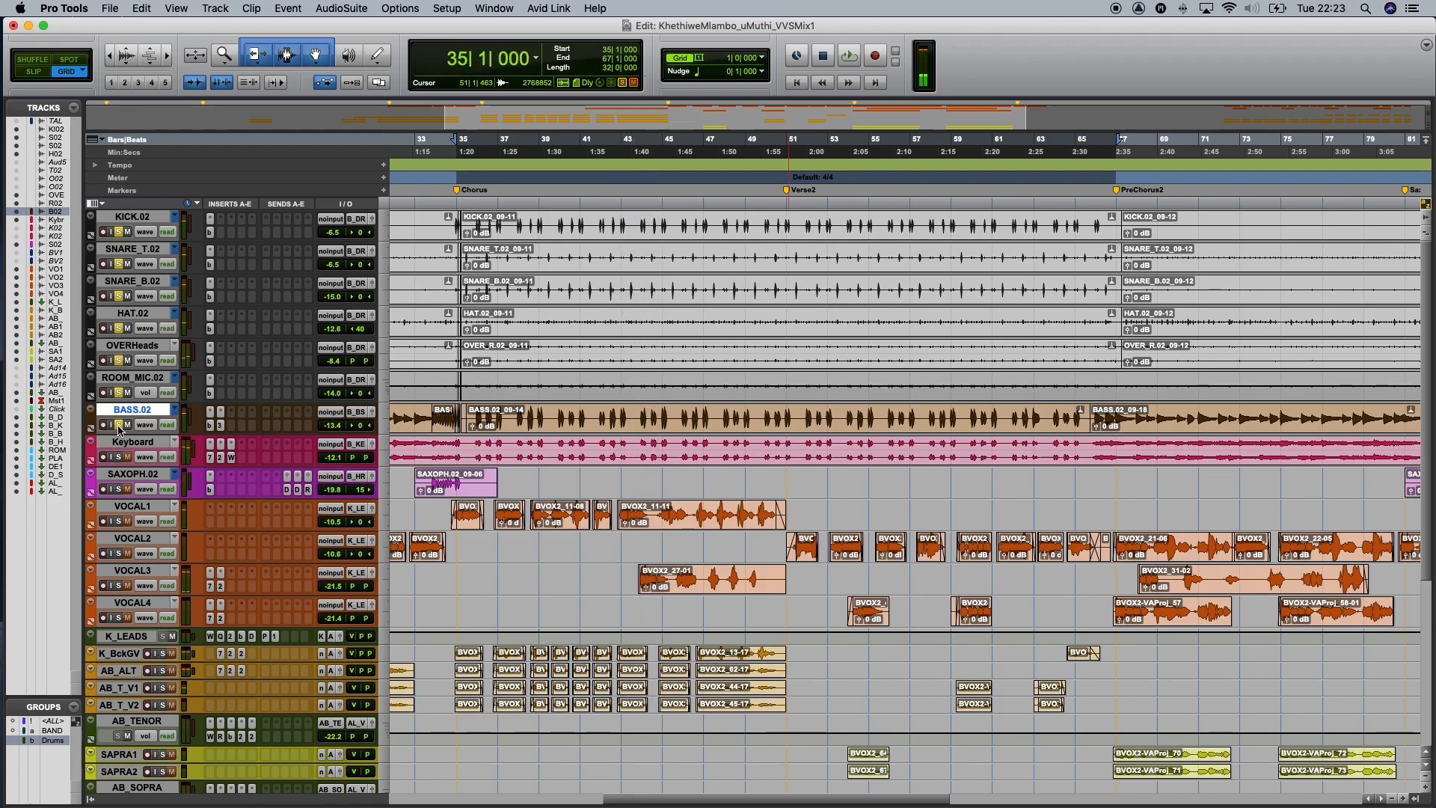
# In the mixer, clear the solo on the bass, both snares, hat, overheads and room mic, keeping only KICK.02 soloed
pyautogui.click(118, 425)
pyautogui.press('super+equal')
pyautogui.hscroll(-3, 202, 396)
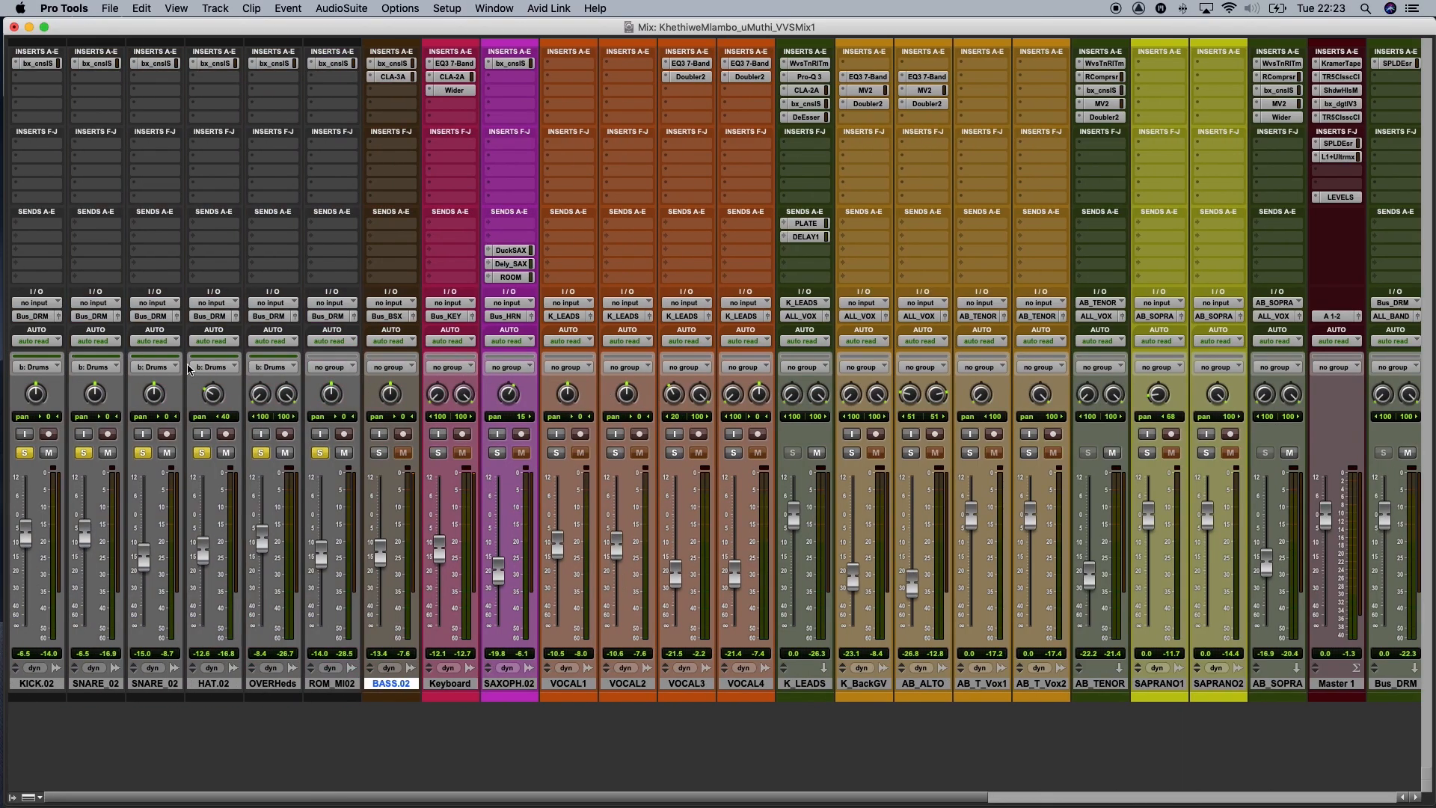
pyautogui.click(84, 453)
pyautogui.click(143, 454)
pyautogui.click(202, 453)
pyautogui.click(261, 453)
pyautogui.click(319, 454)
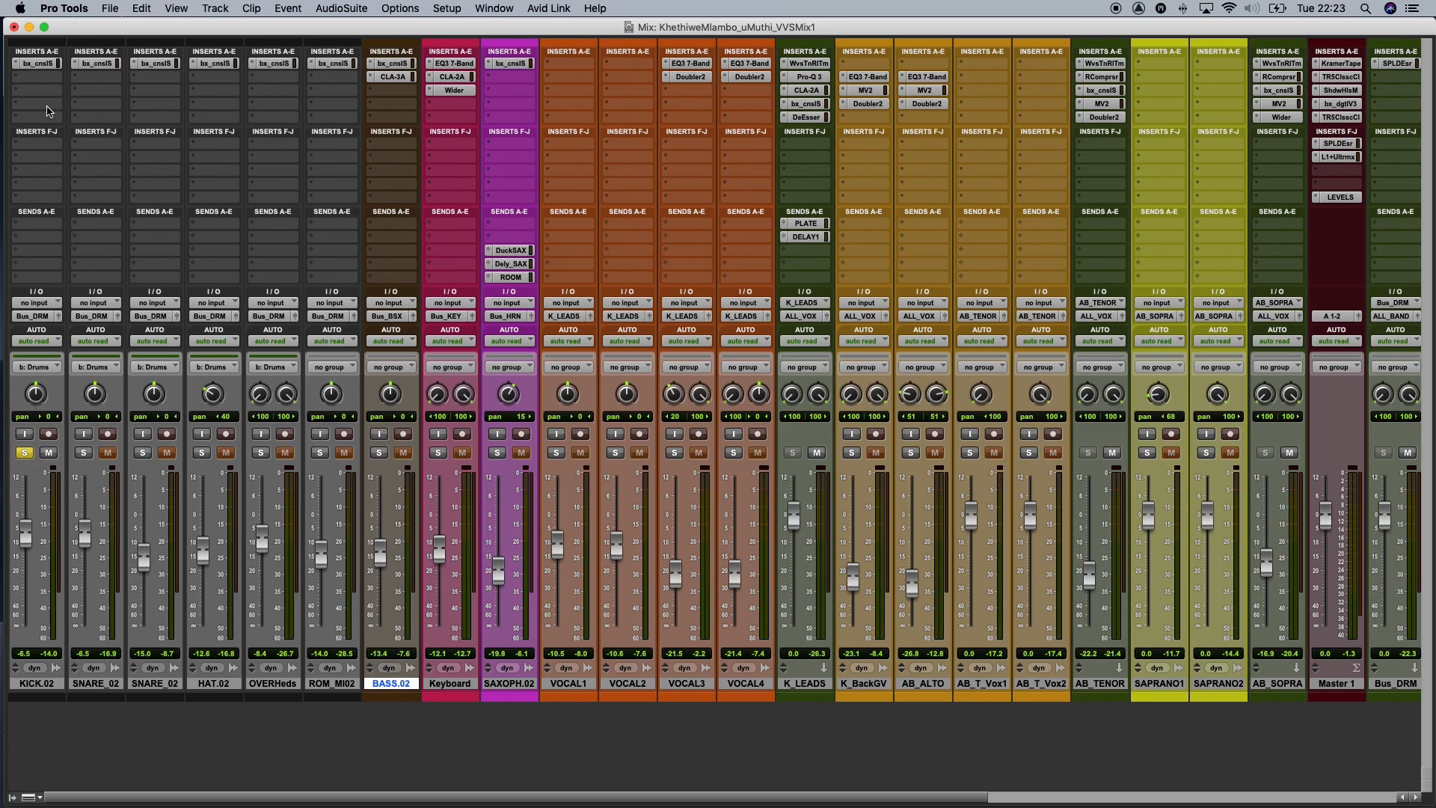
# Open the bx_console SSL 9000 J on KICK.02 and compare the kick with the plug-in bypassed and active
pyautogui.click(37, 63)
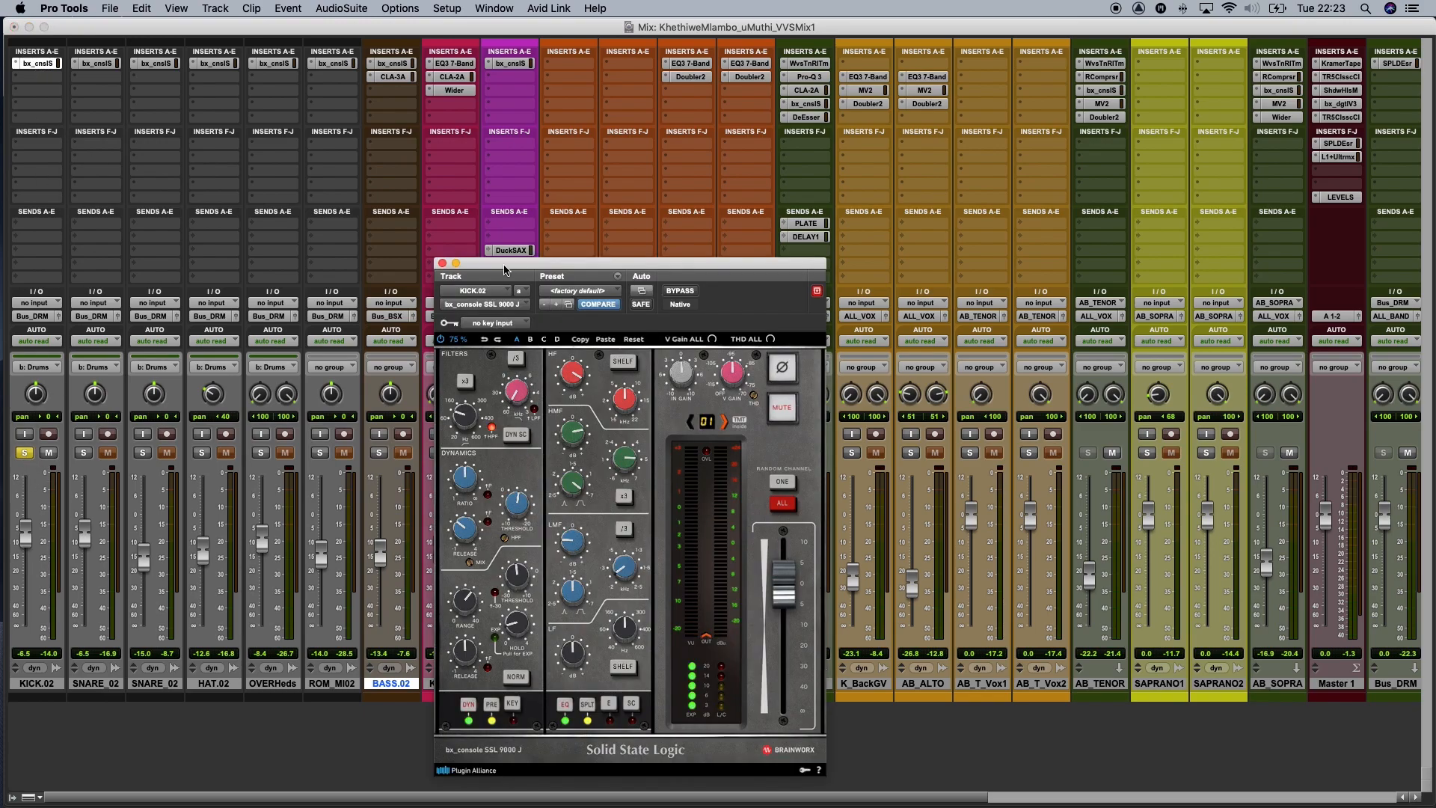
pyautogui.moveTo(505, 271); pyautogui.dragTo(370, 128)
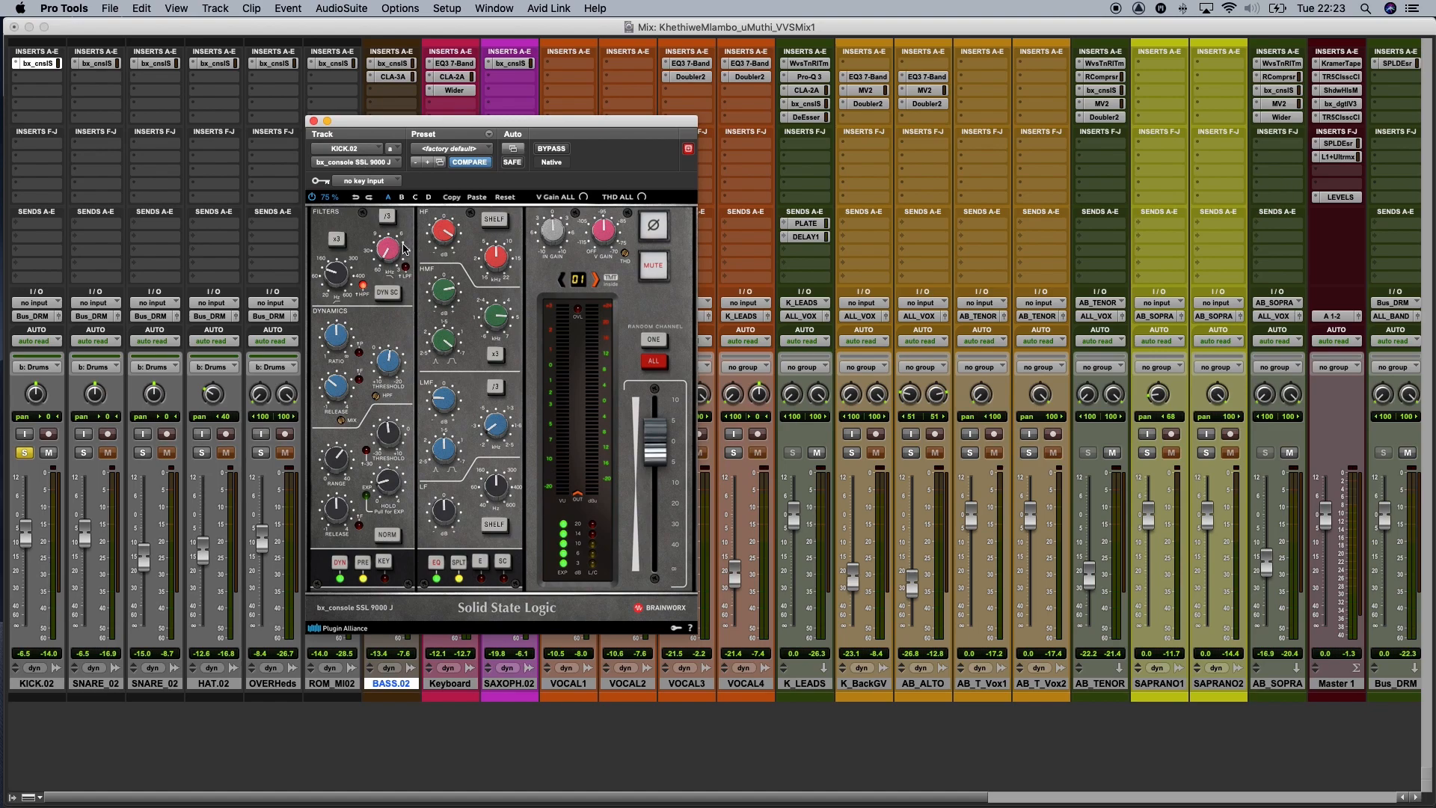
pyautogui.click(550, 149)
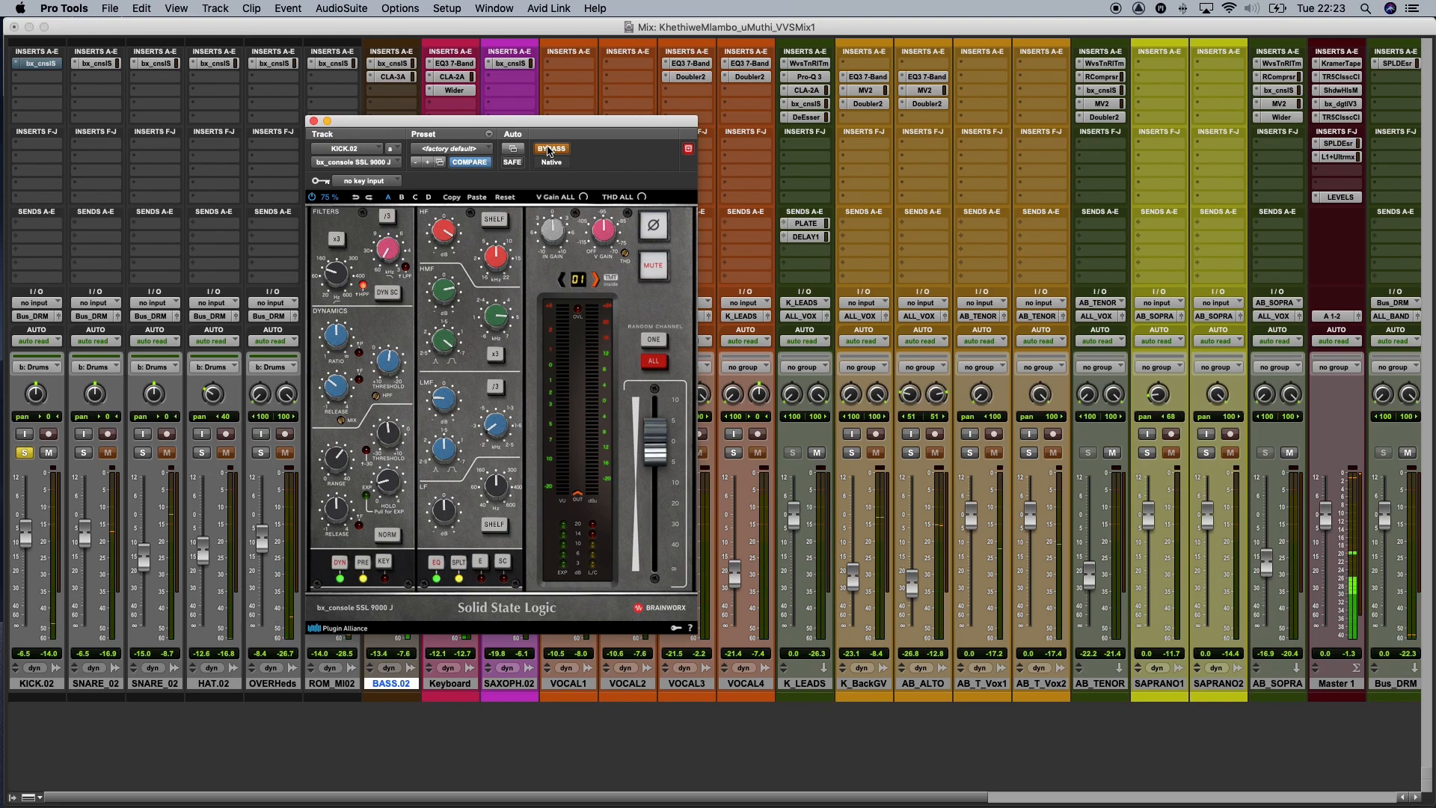
pyautogui.click(550, 149)
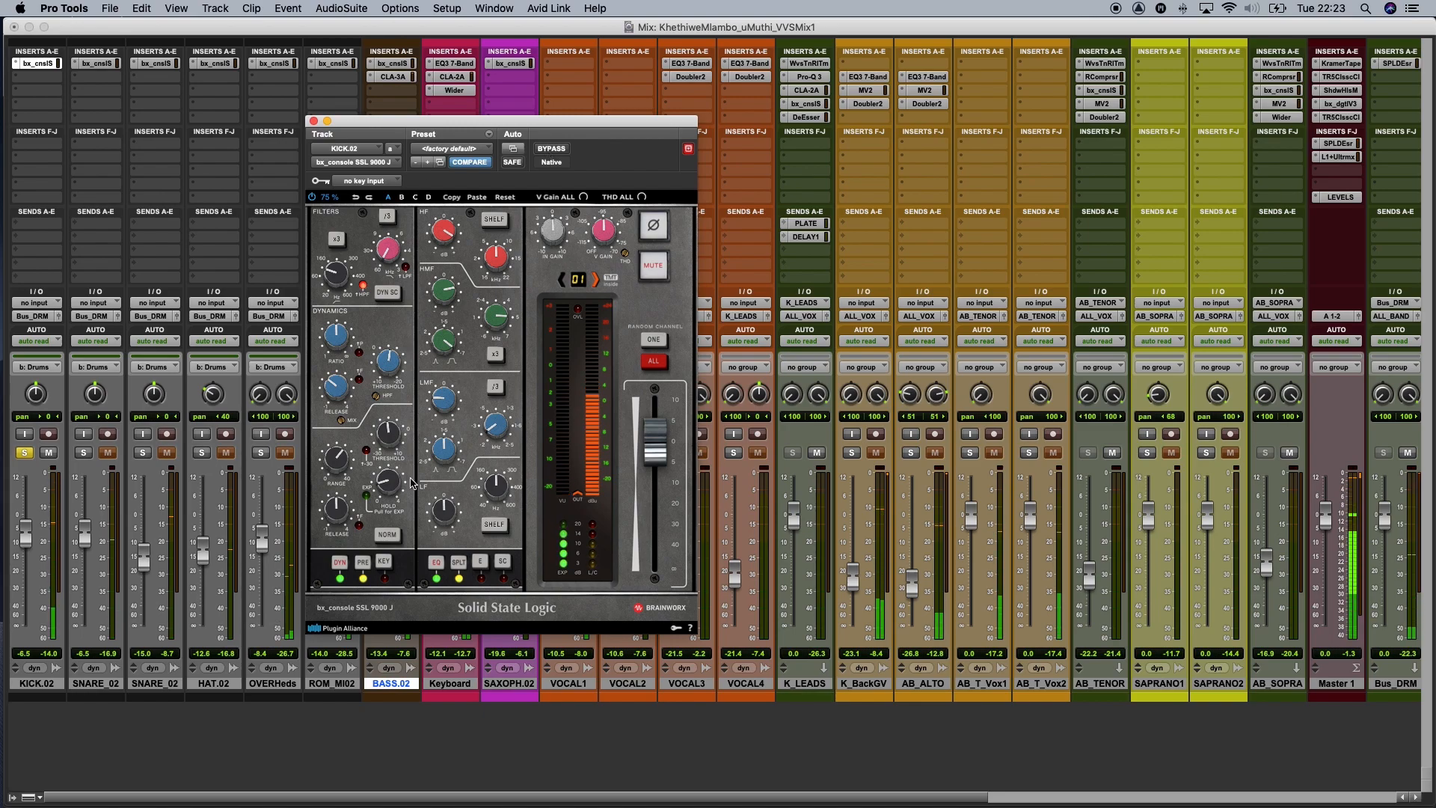
# Examine the kick console's filter and EQ bands, and compare the sound with its EQ section off and on
pyautogui.moveTo(343, 280)
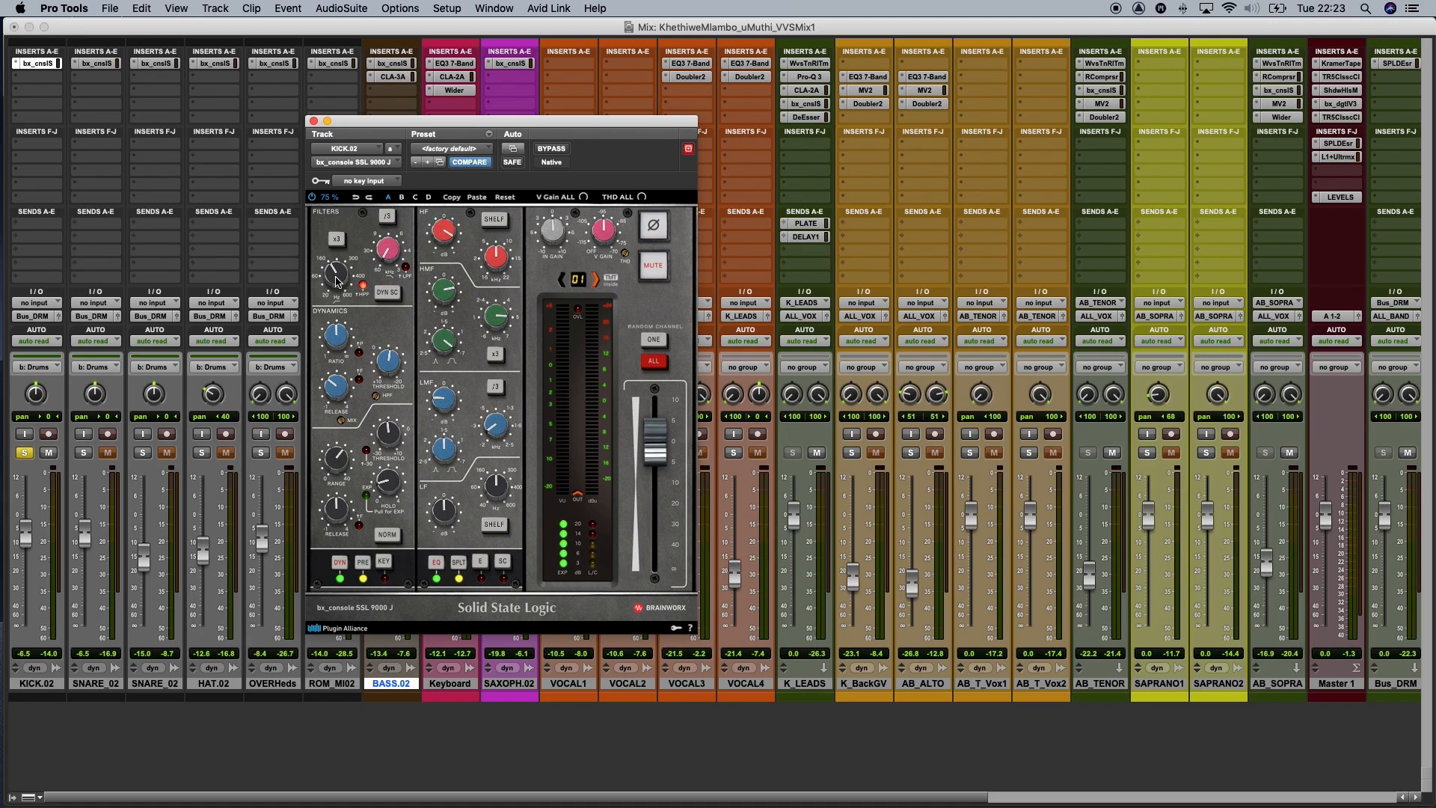
pyautogui.moveTo(349, 120); pyautogui.dragTo(549, 122)
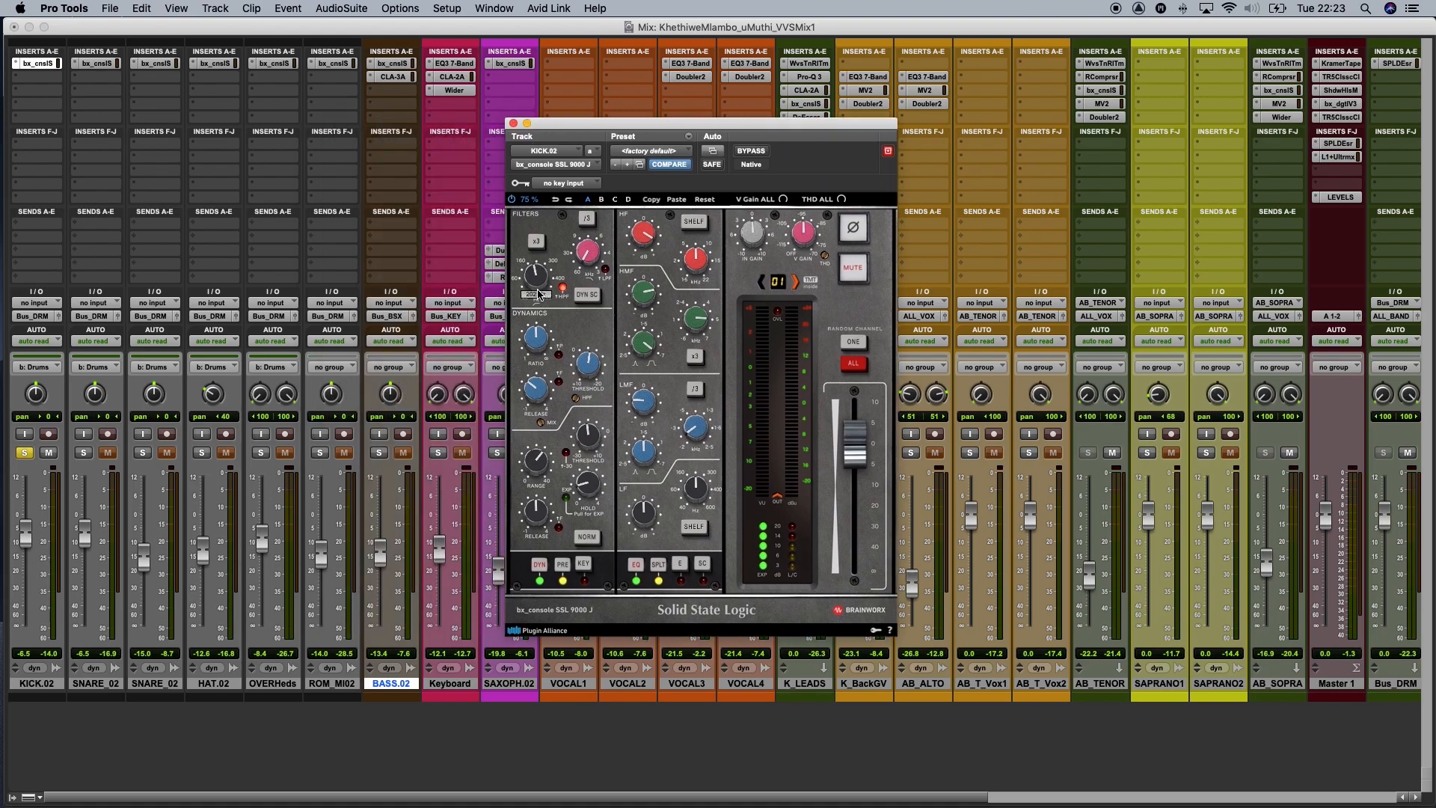
pyautogui.moveTo(533, 281); pyautogui.dragTo(534, 303)
pyautogui.moveTo(648, 238); pyautogui.dragTo(649, 249)
pyautogui.scroll(-1, 697, 431)
pyautogui.click(640, 407)
pyautogui.click(653, 405)
pyautogui.click(636, 566)
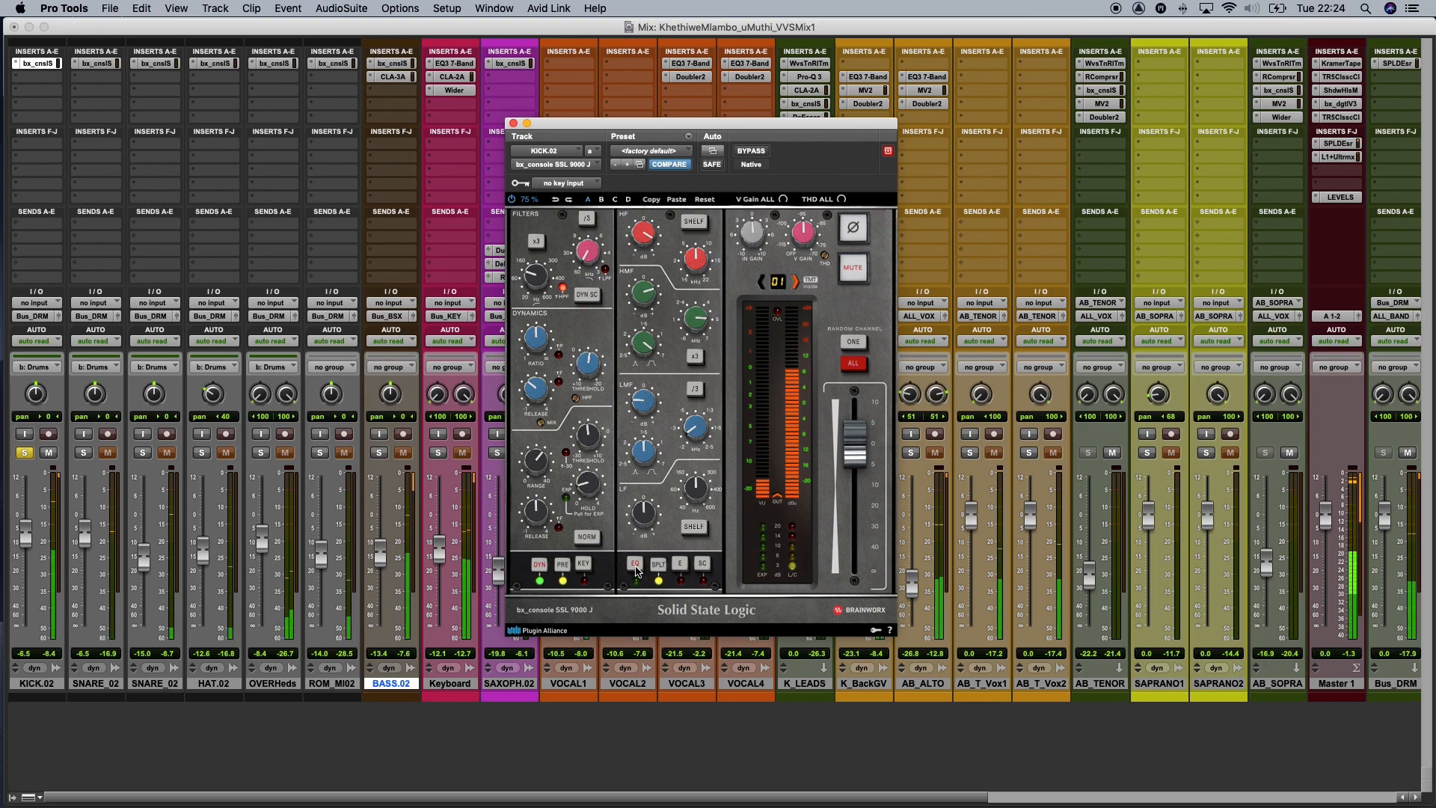
pyautogui.click(635, 566)
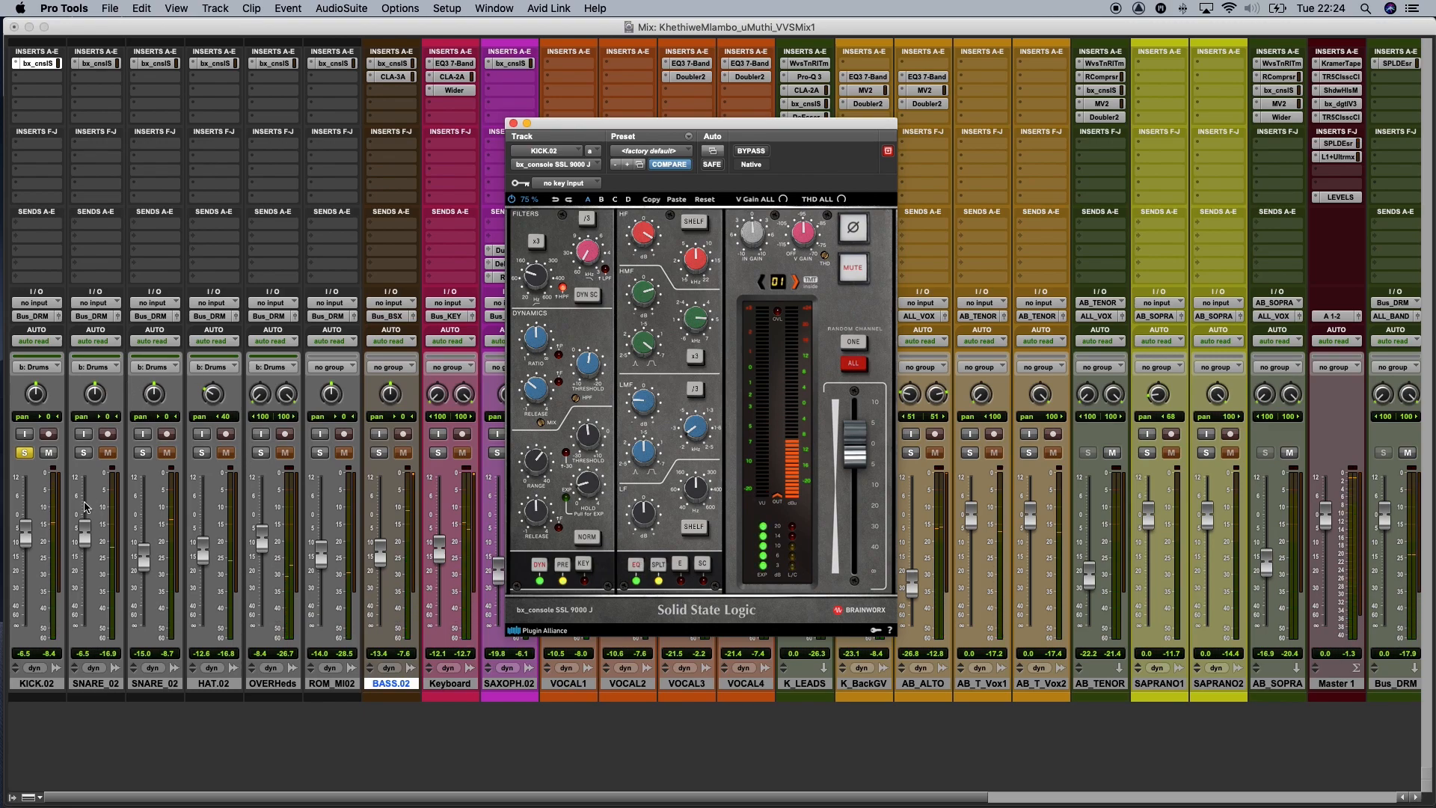
# Move the solo from the kick to the top and bottom snare tracks
pyautogui.click(84, 454)
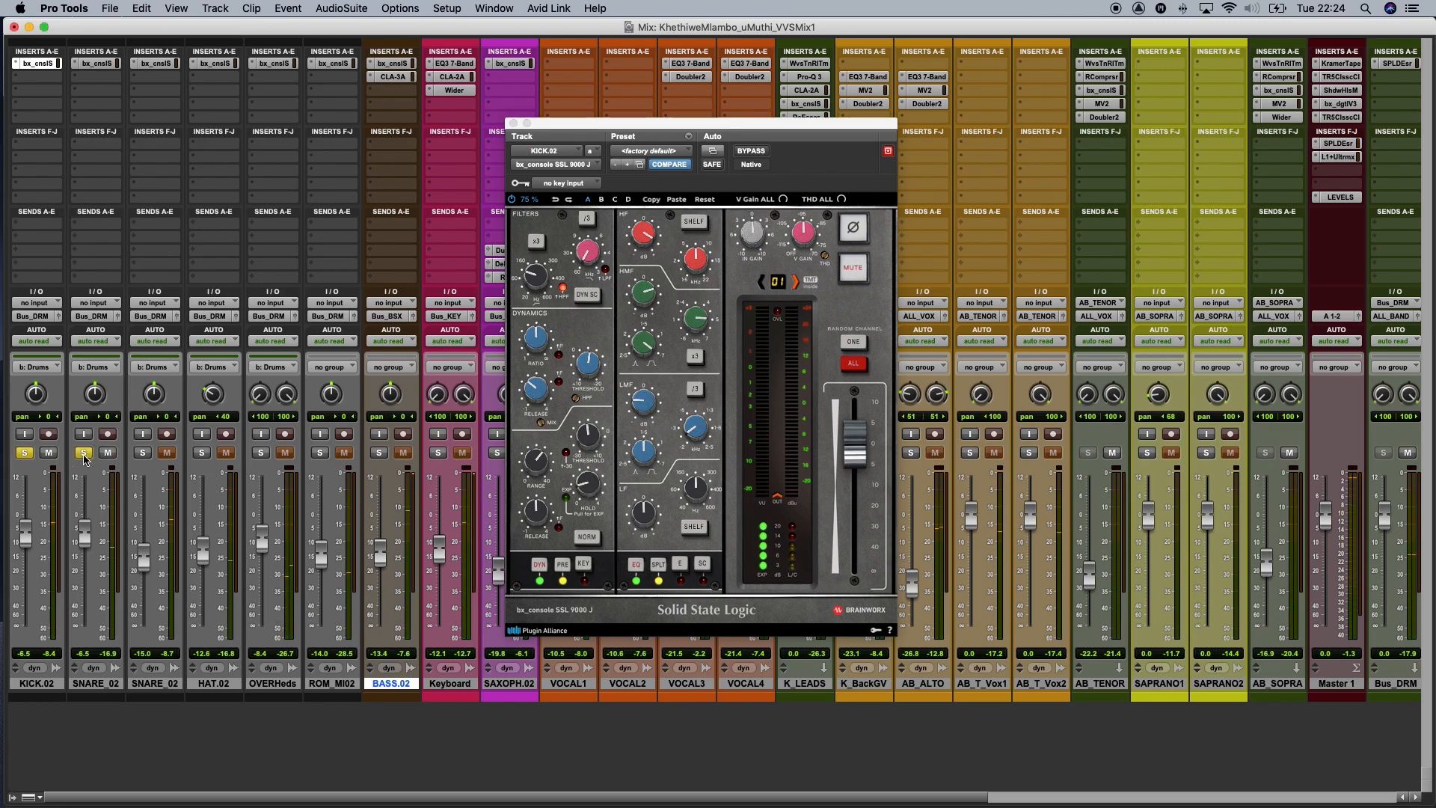
pyautogui.click(20, 454)
pyautogui.click(141, 453)
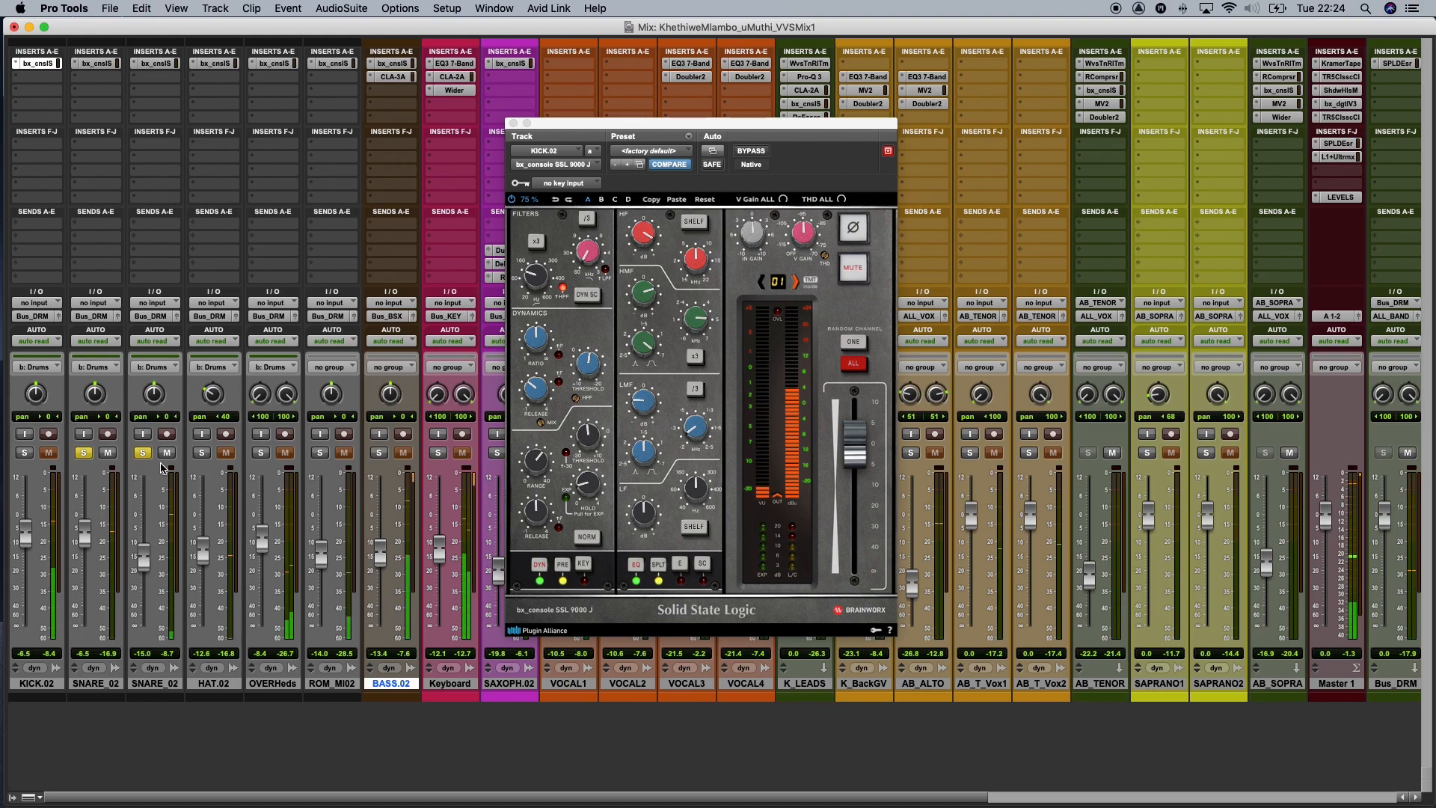
# Open the console plug-in on SNARE_T.02, unsolo the bottom snare, and examine the high-pass filter and low-mid EQ
pyautogui.click(106, 63)
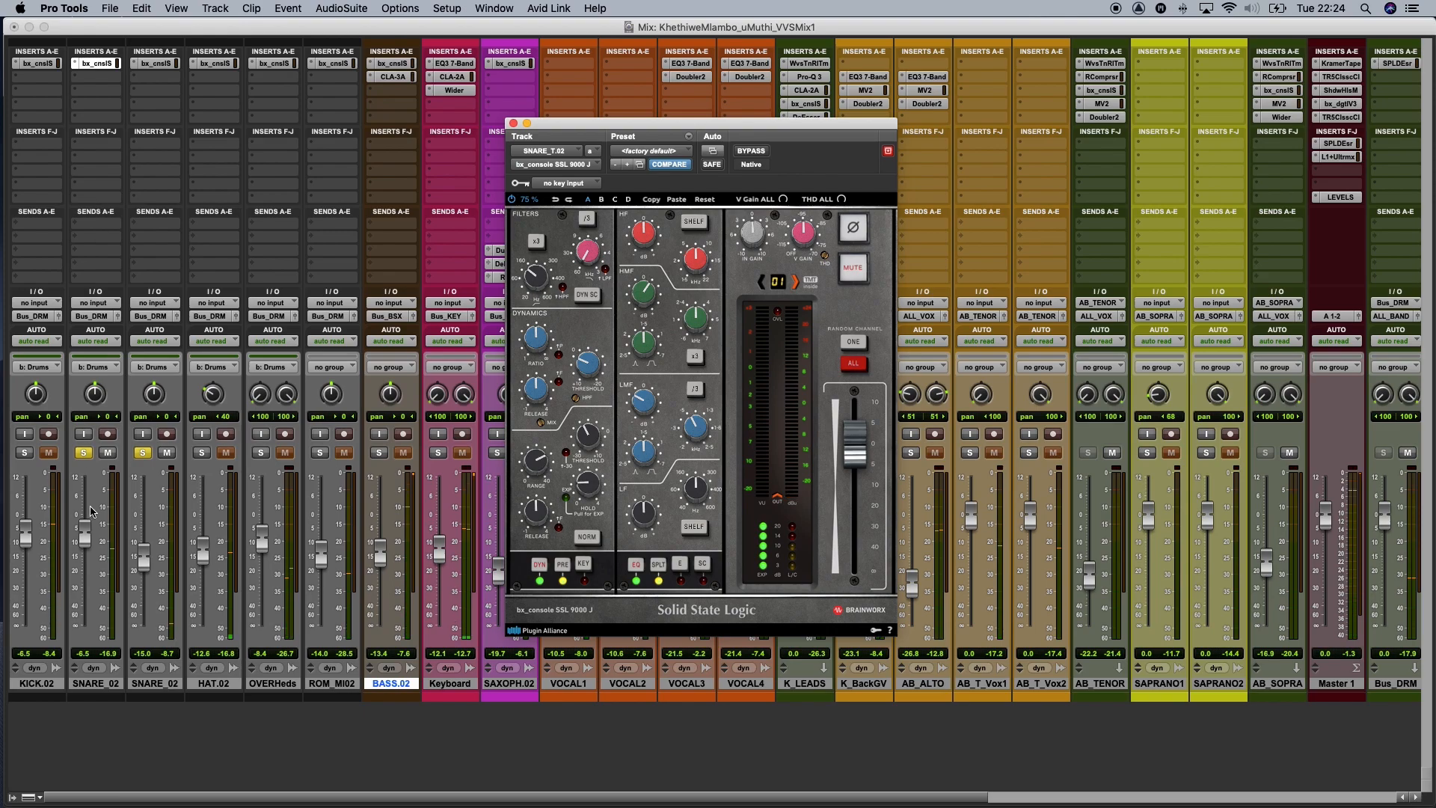
pyautogui.click(142, 452)
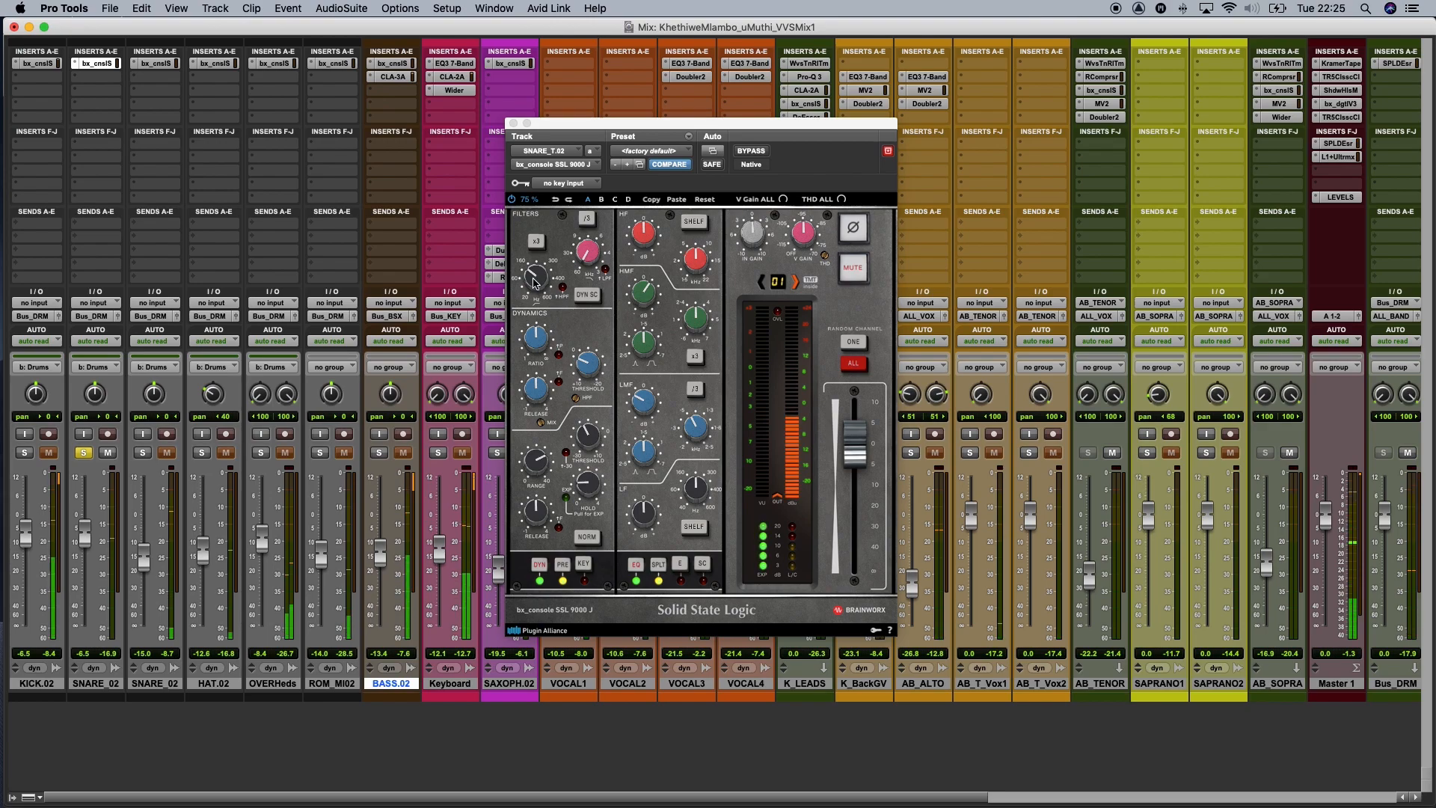
pyautogui.click(532, 278)
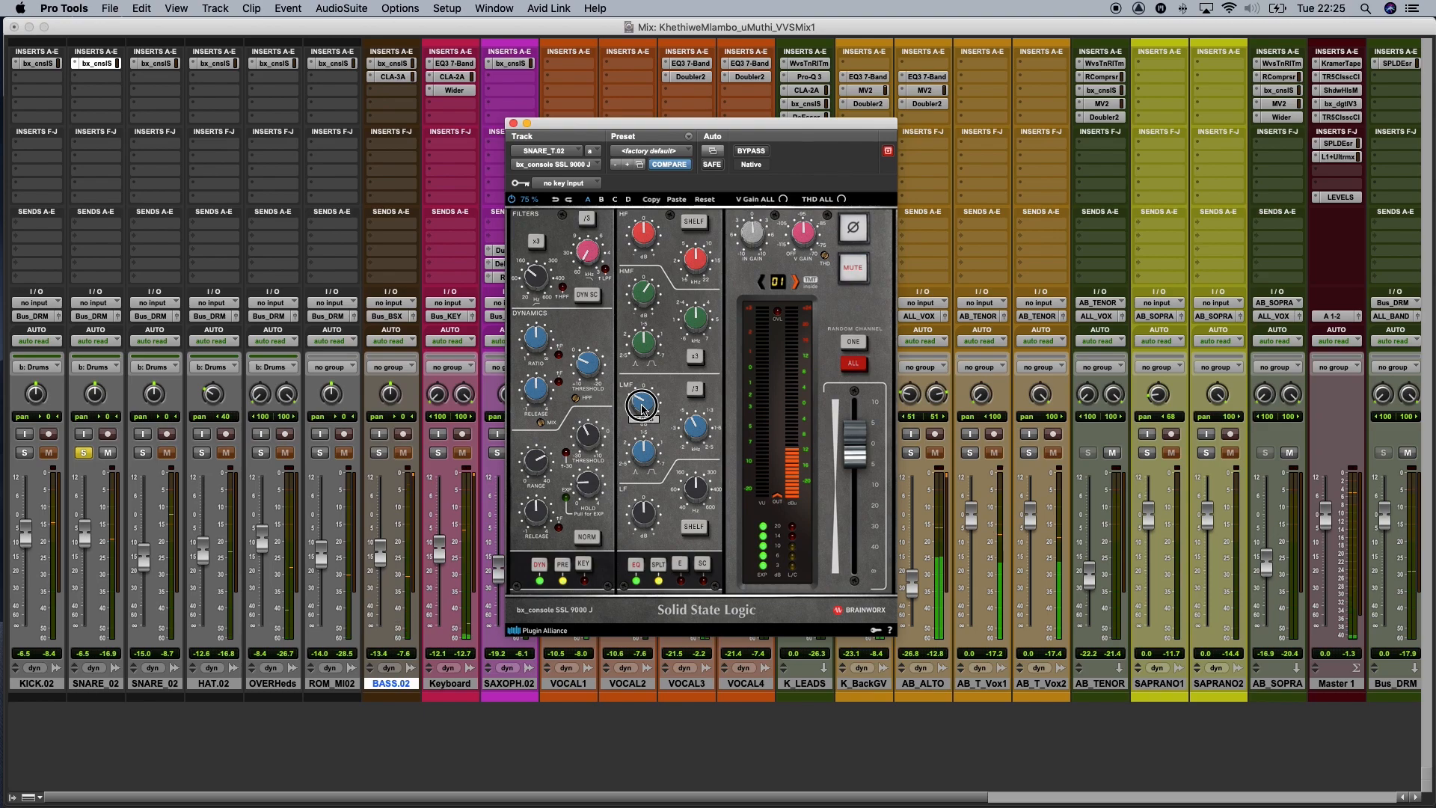
pyautogui.moveTo(695, 427)
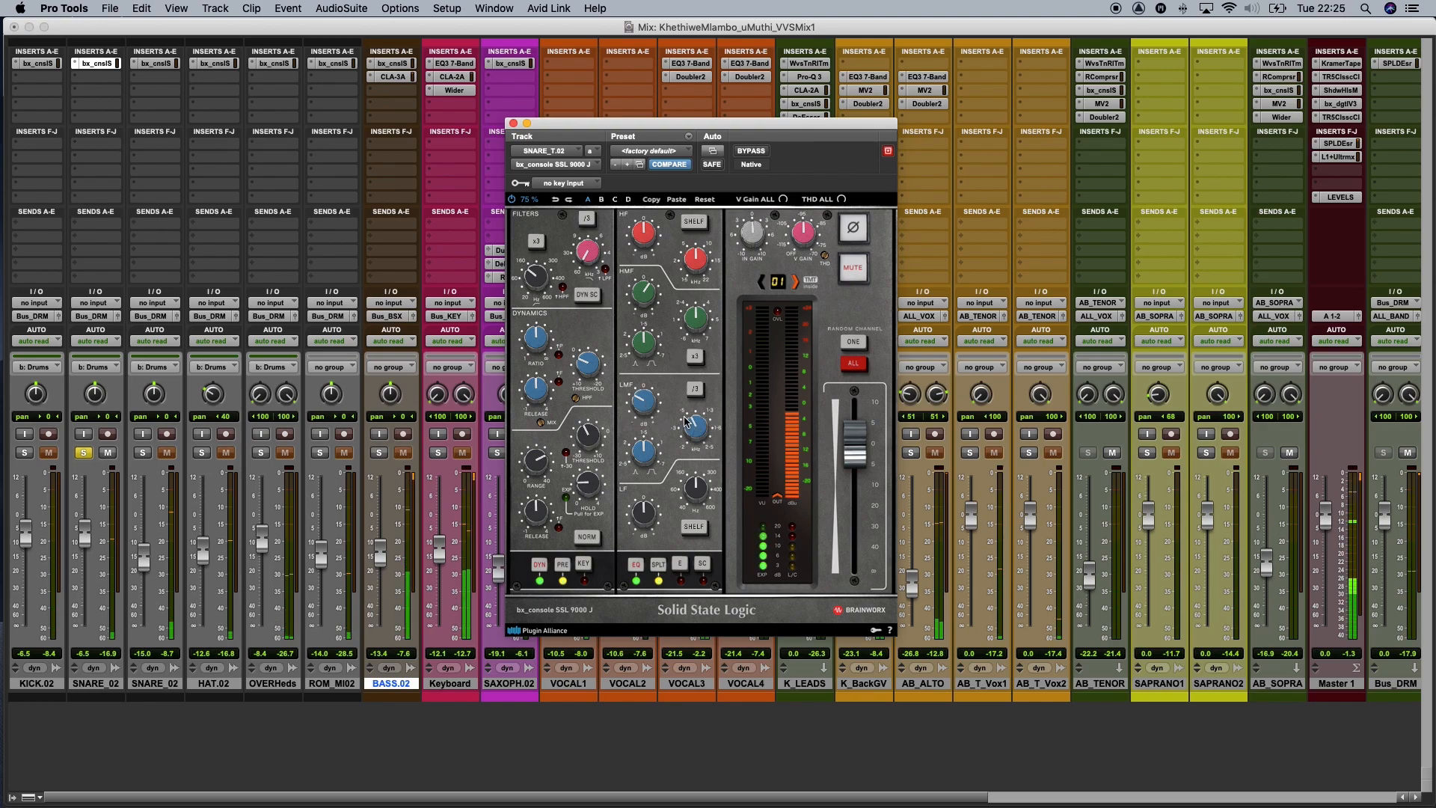
# Solo the bottom snare again, examine the filter settings in its console plug-in, and close the plug-in
pyautogui.click(143, 453)
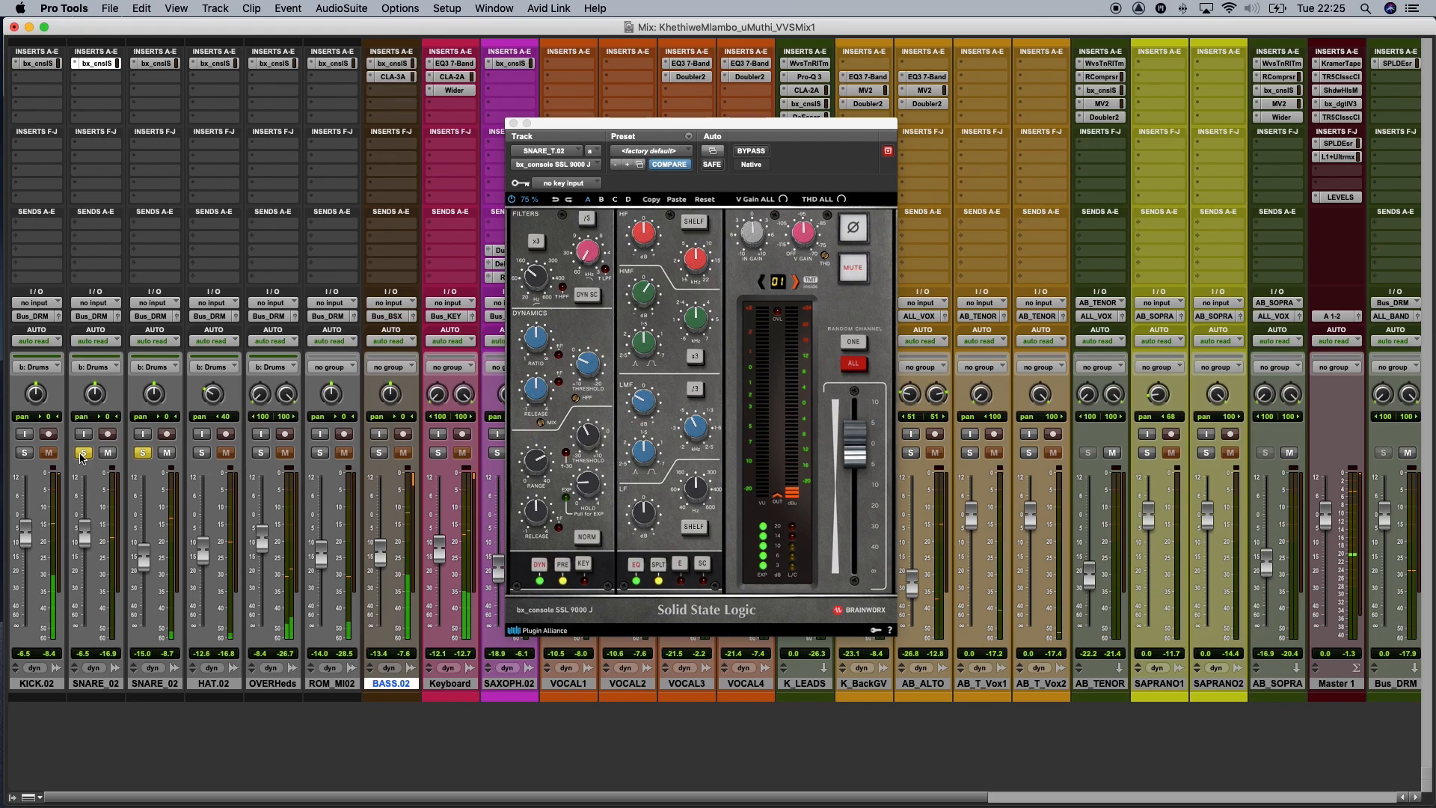
pyautogui.click(156, 63)
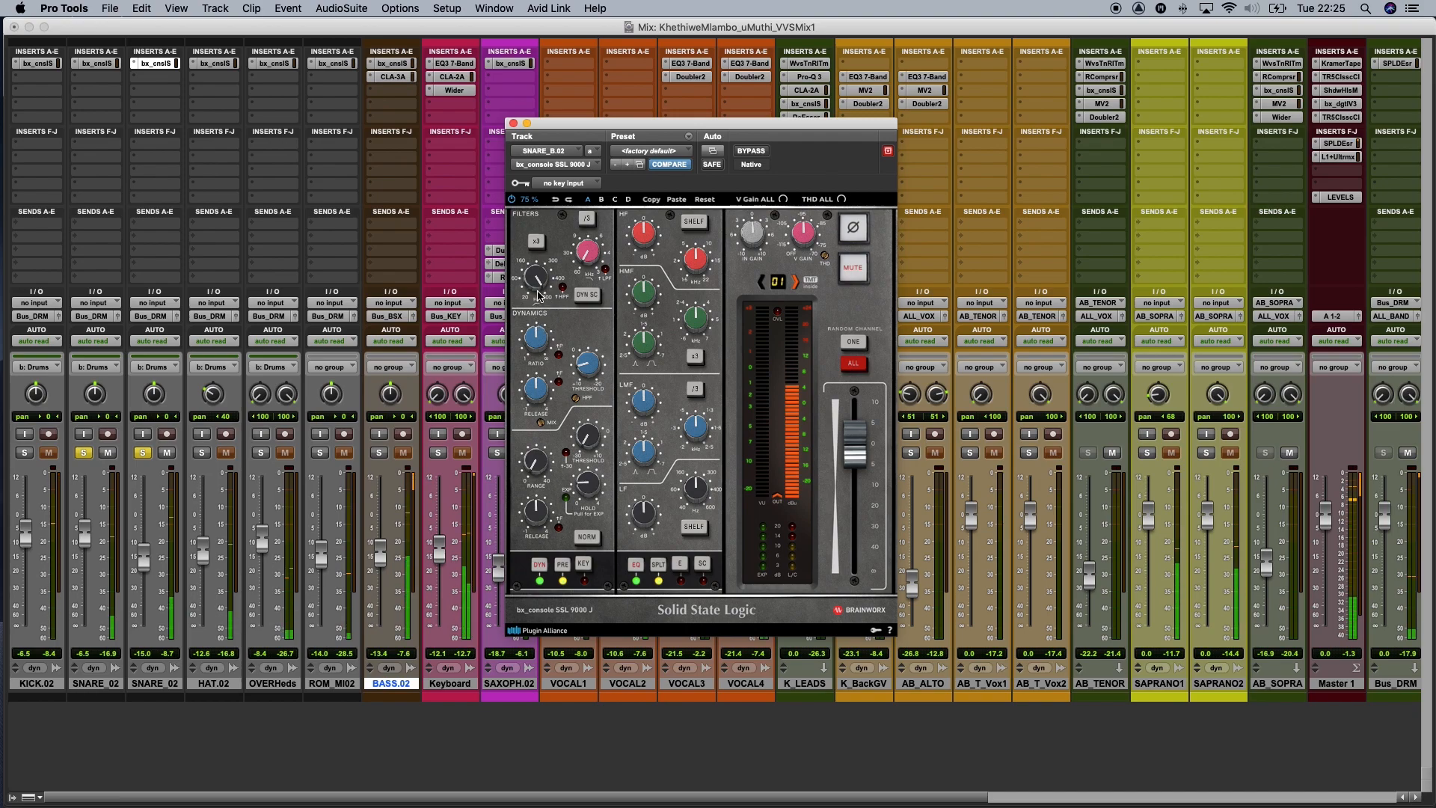
pyautogui.moveTo(540, 281)
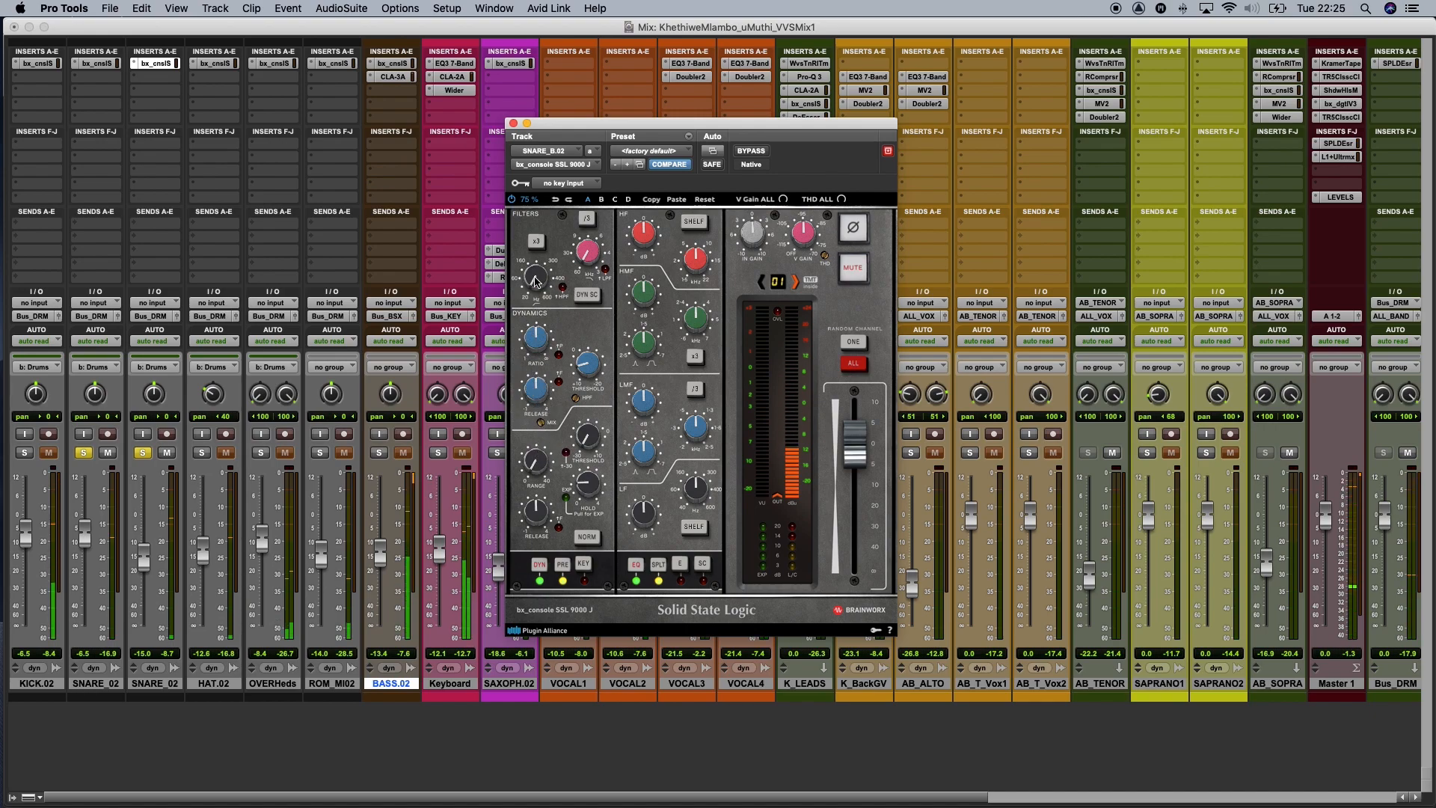
pyautogui.click(513, 124)
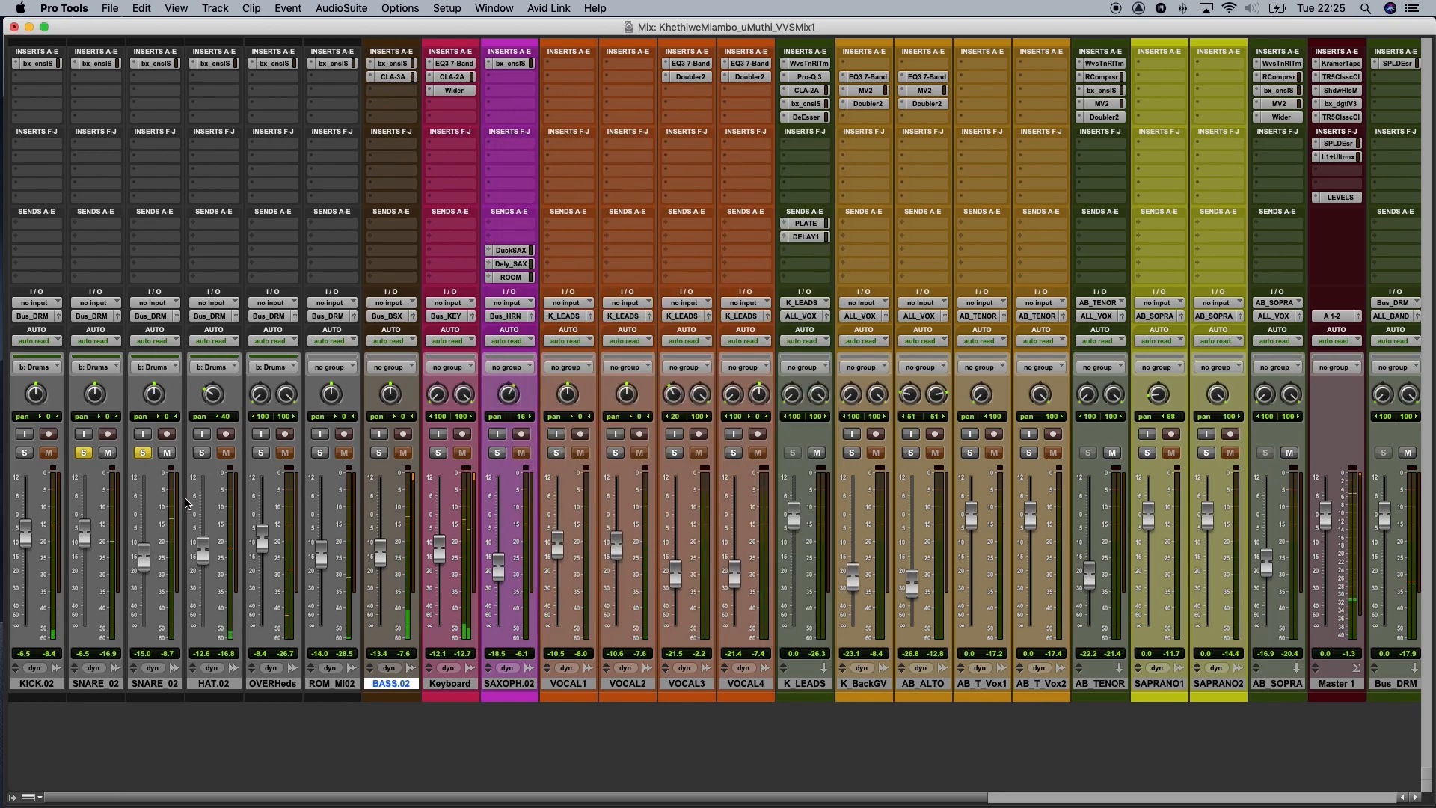
# Move the solo from both snares to HAT.02 and examine the filter and EQ in its console plug-in
pyautogui.click(142, 453)
pyautogui.click(84, 452)
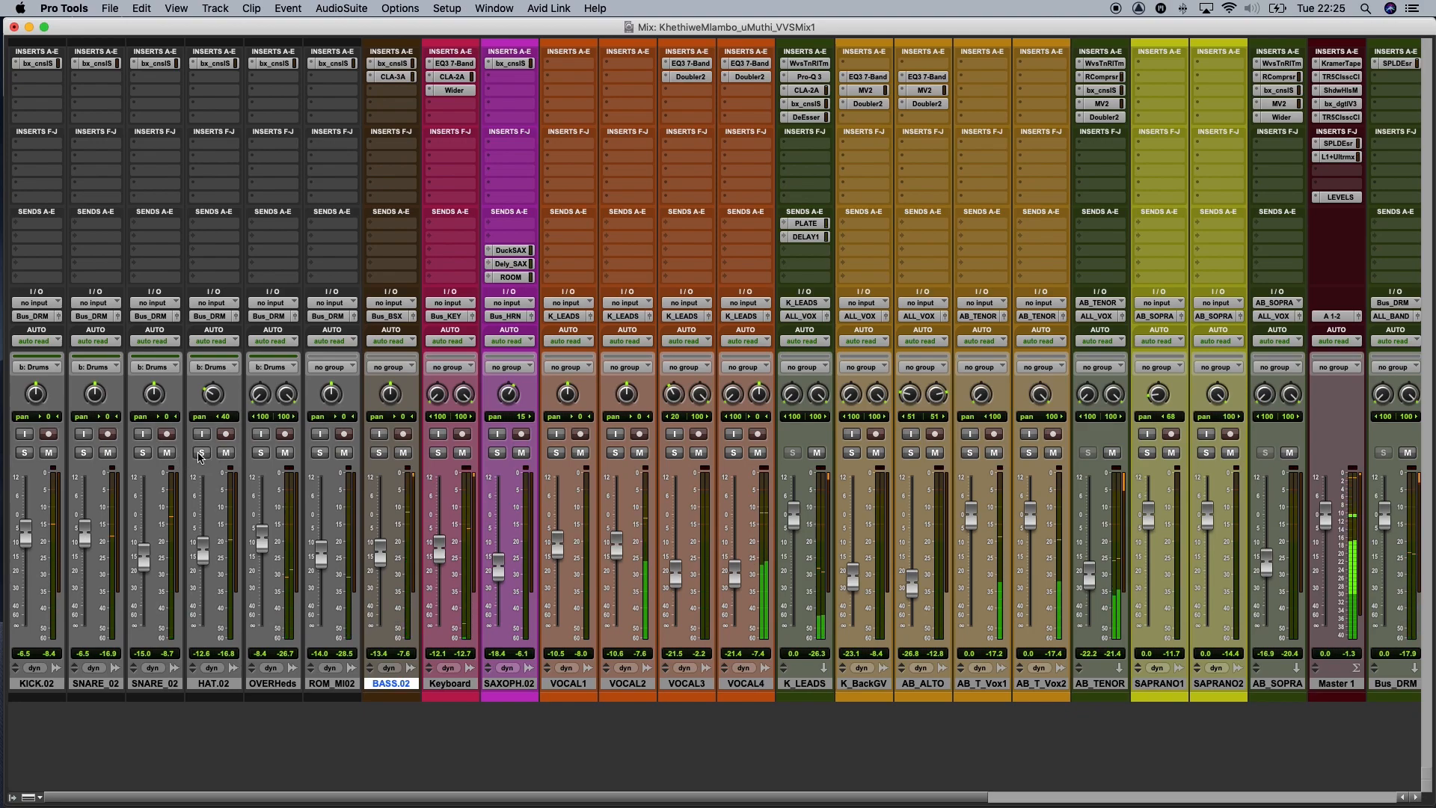
pyautogui.click(200, 453)
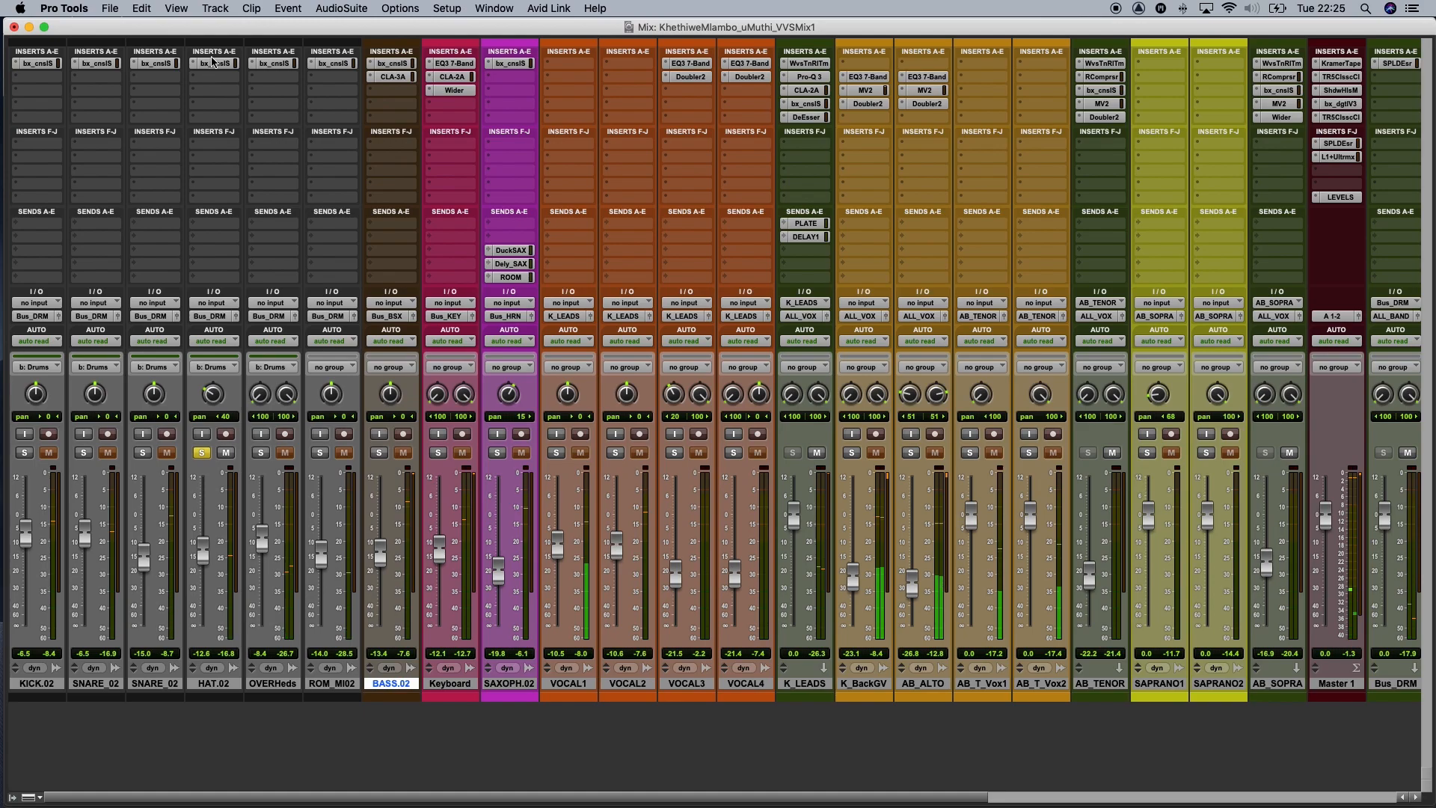
pyautogui.click(213, 62)
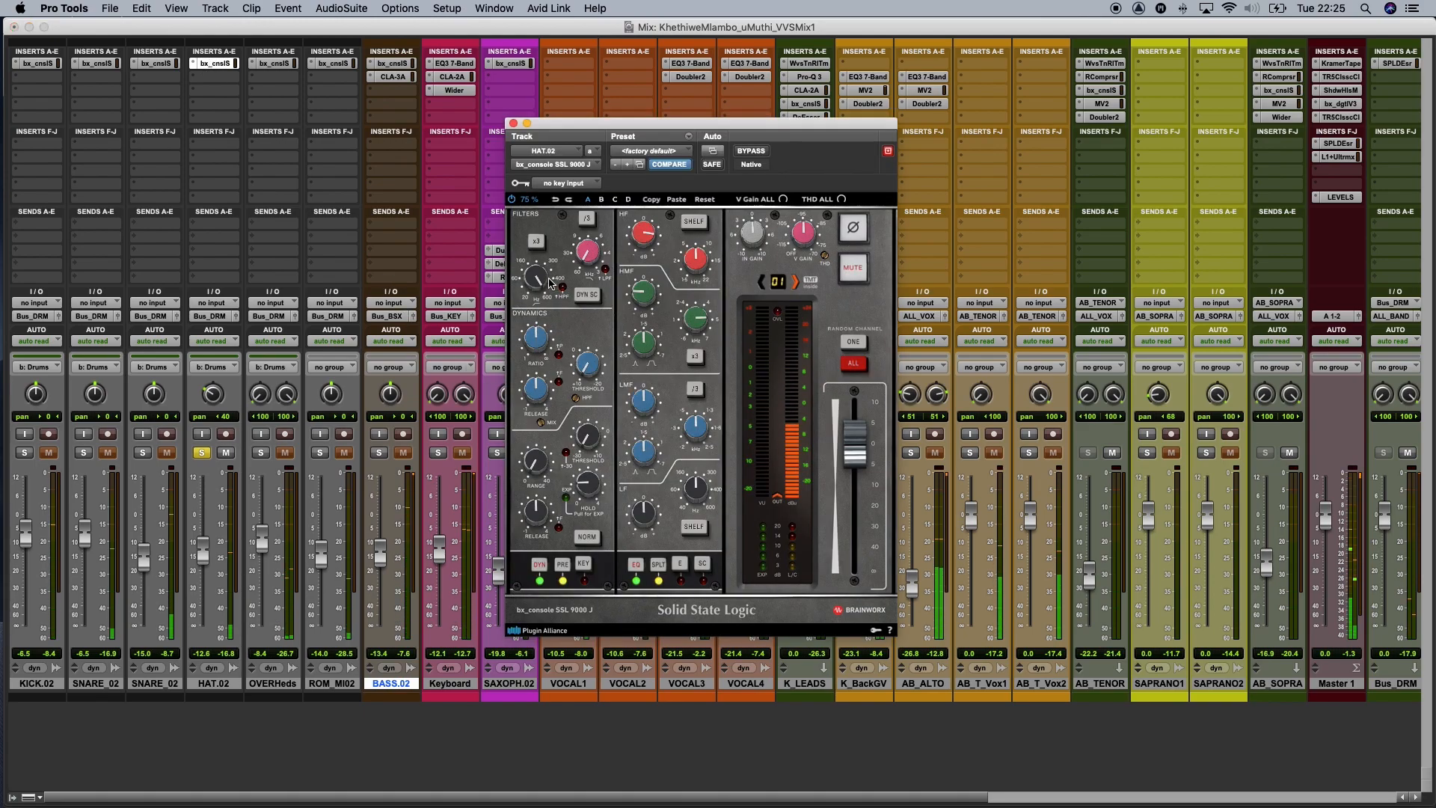
pyautogui.moveTo(545, 291)
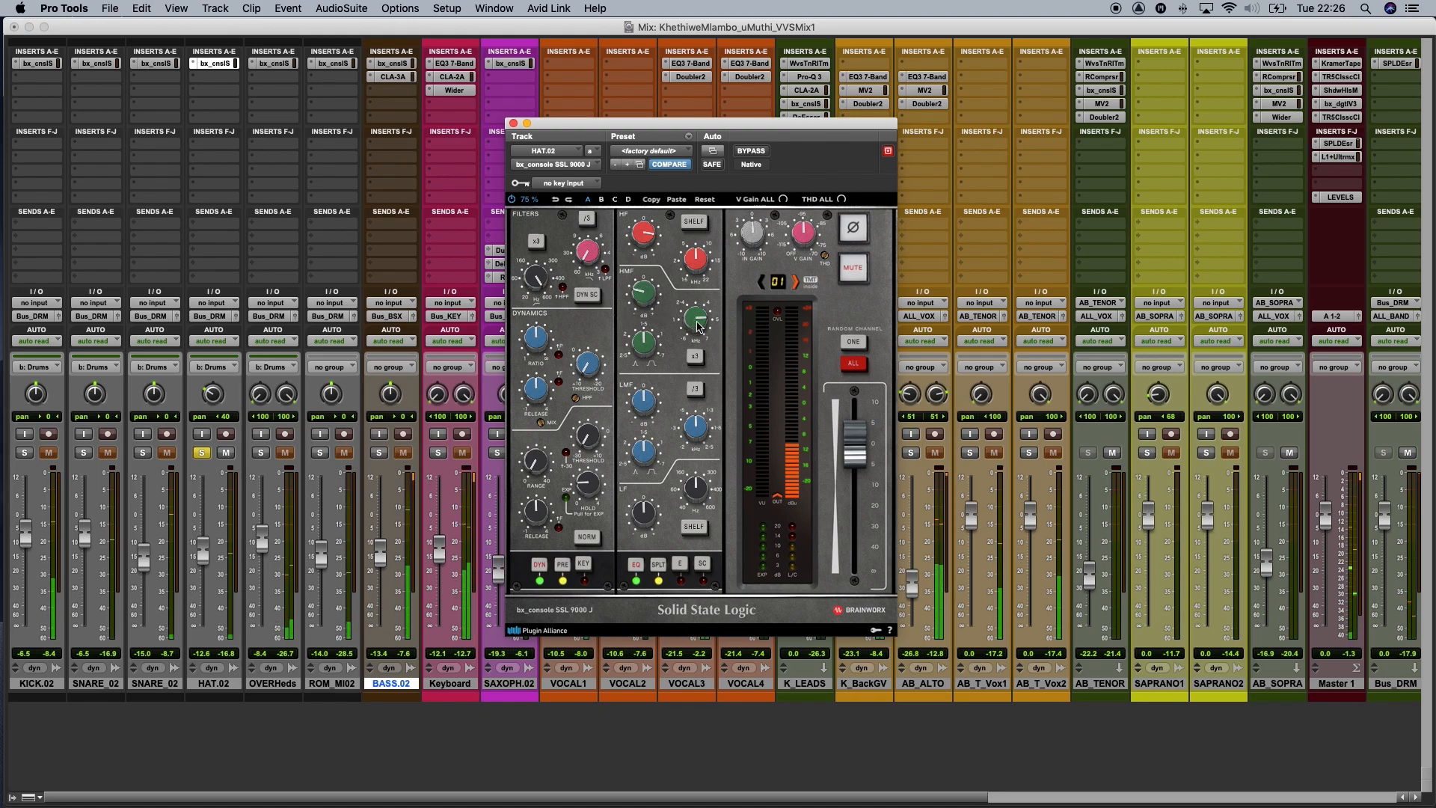
# Move the solo from the hat to the overheads, open their console plug-in, and compare its EQ off and on
pyautogui.click(202, 452)
pyautogui.click(261, 453)
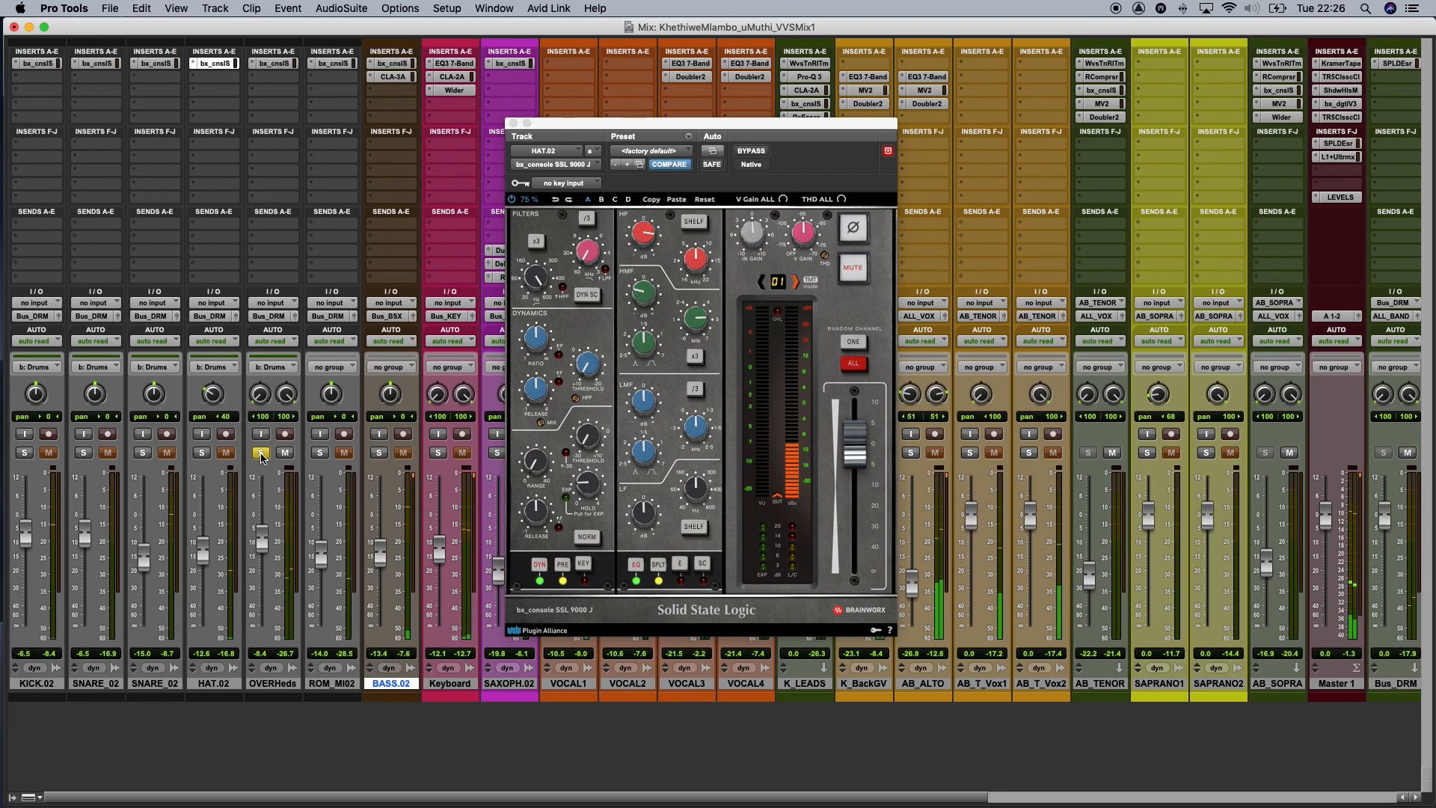
pyautogui.click(275, 64)
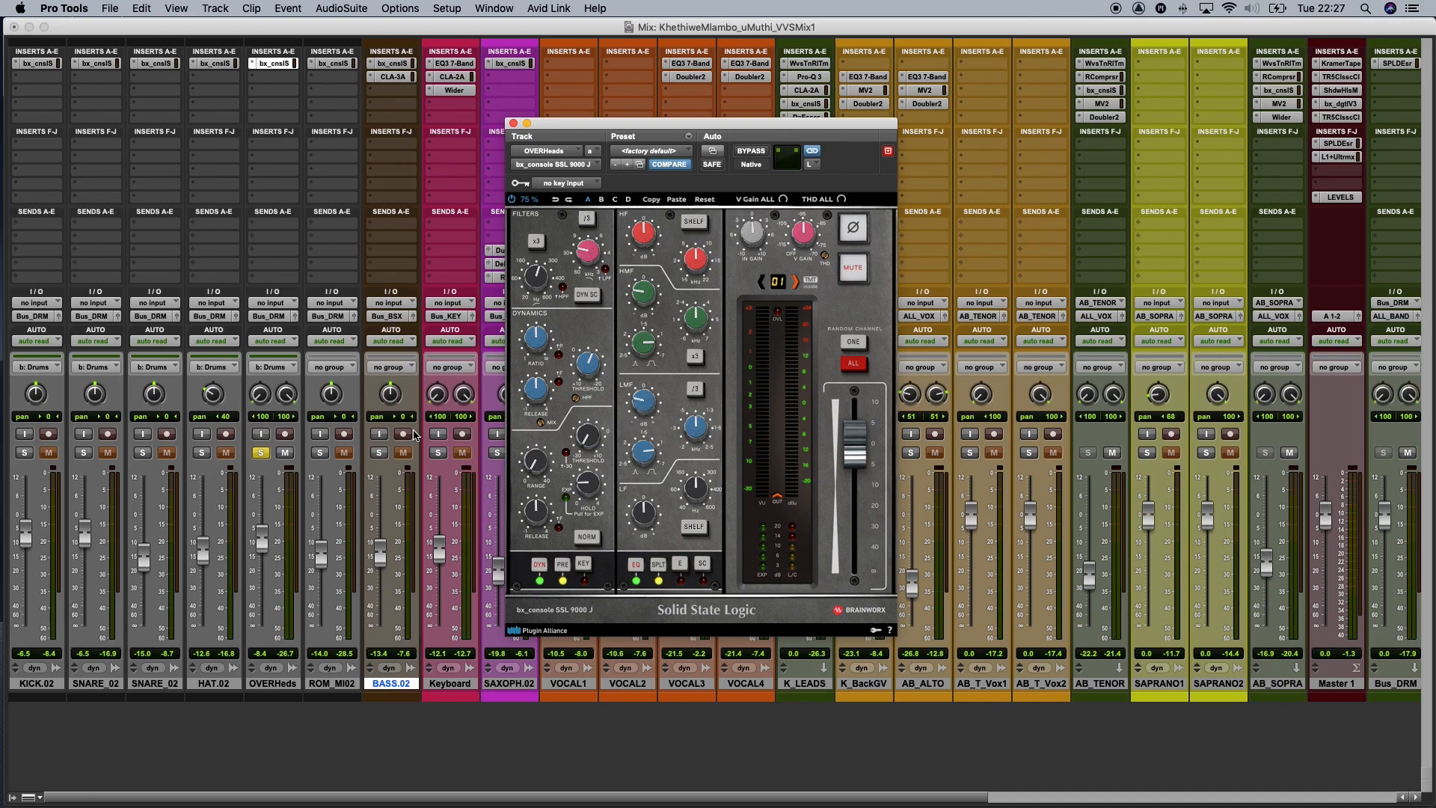
pyautogui.click(636, 566)
pyautogui.click(635, 566)
# Move the solo from the overheads to the room mic and open the console plug-in on ROOM_MIC.02
pyautogui.click(261, 454)
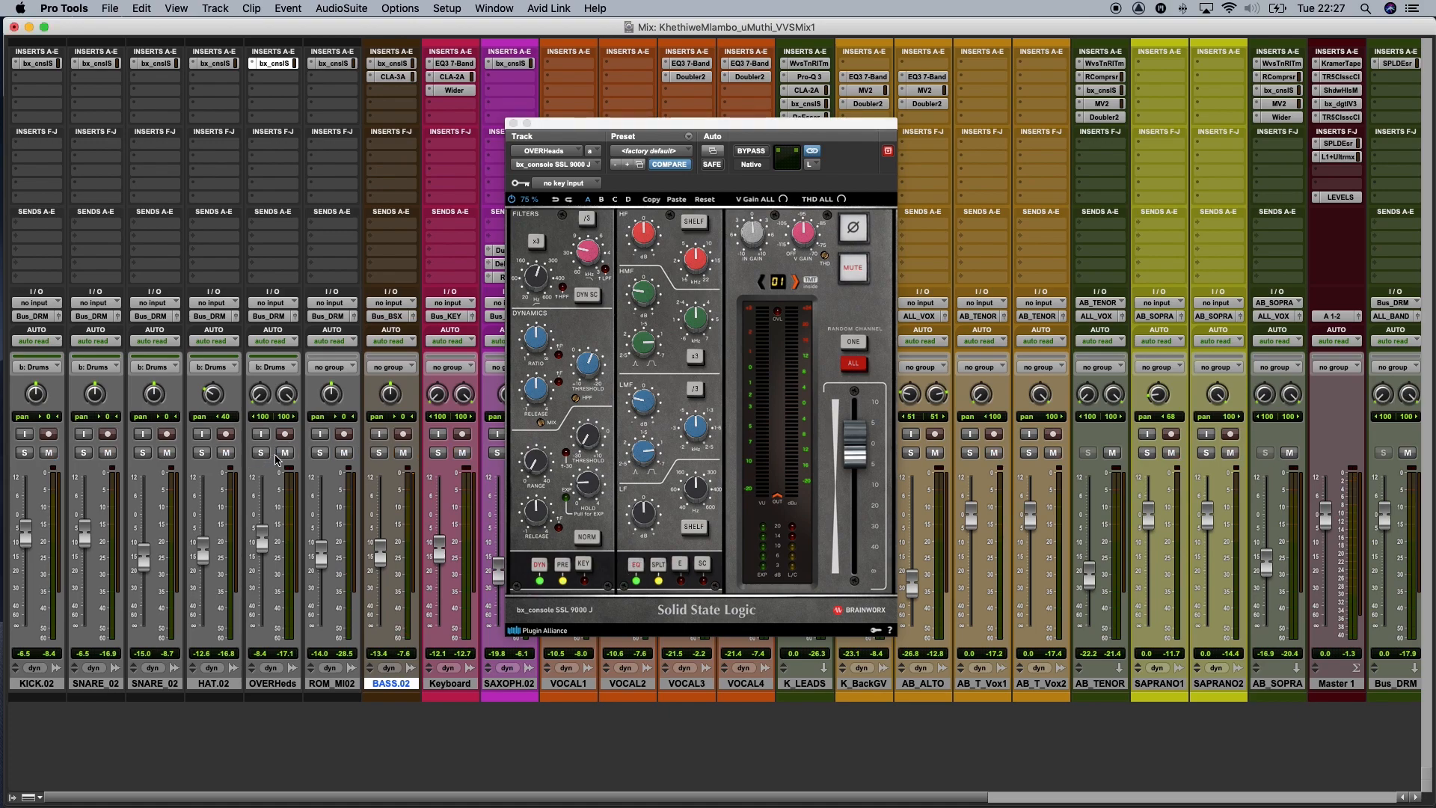
pyautogui.click(320, 454)
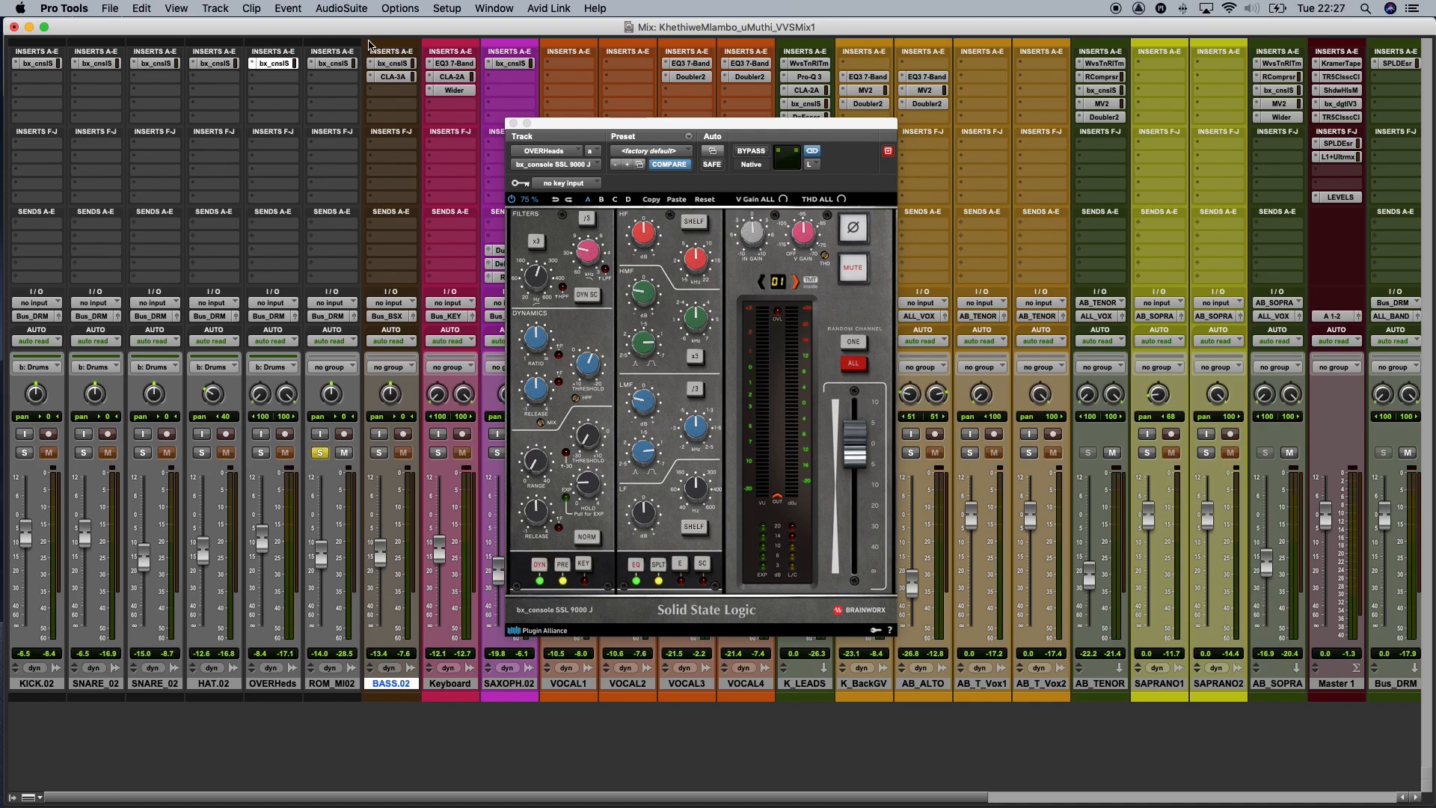
pyautogui.click(333, 63)
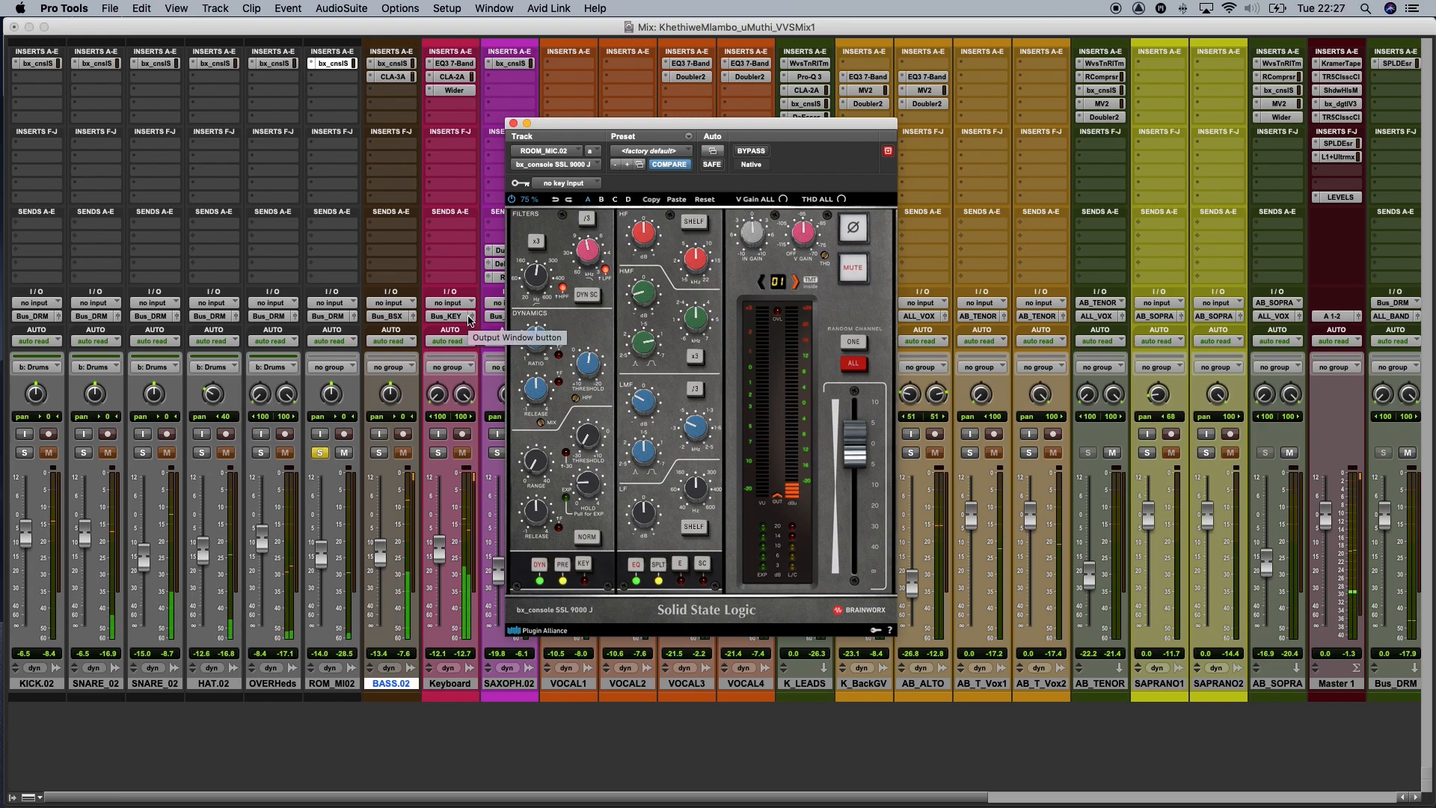
# Solo all six drum tracks from room mic to kick, play them together, and close the room mic's console plug-in
pyautogui.click(318, 457)
pyautogui.click(317, 457)
pyautogui.click(260, 454)
pyautogui.click(201, 453)
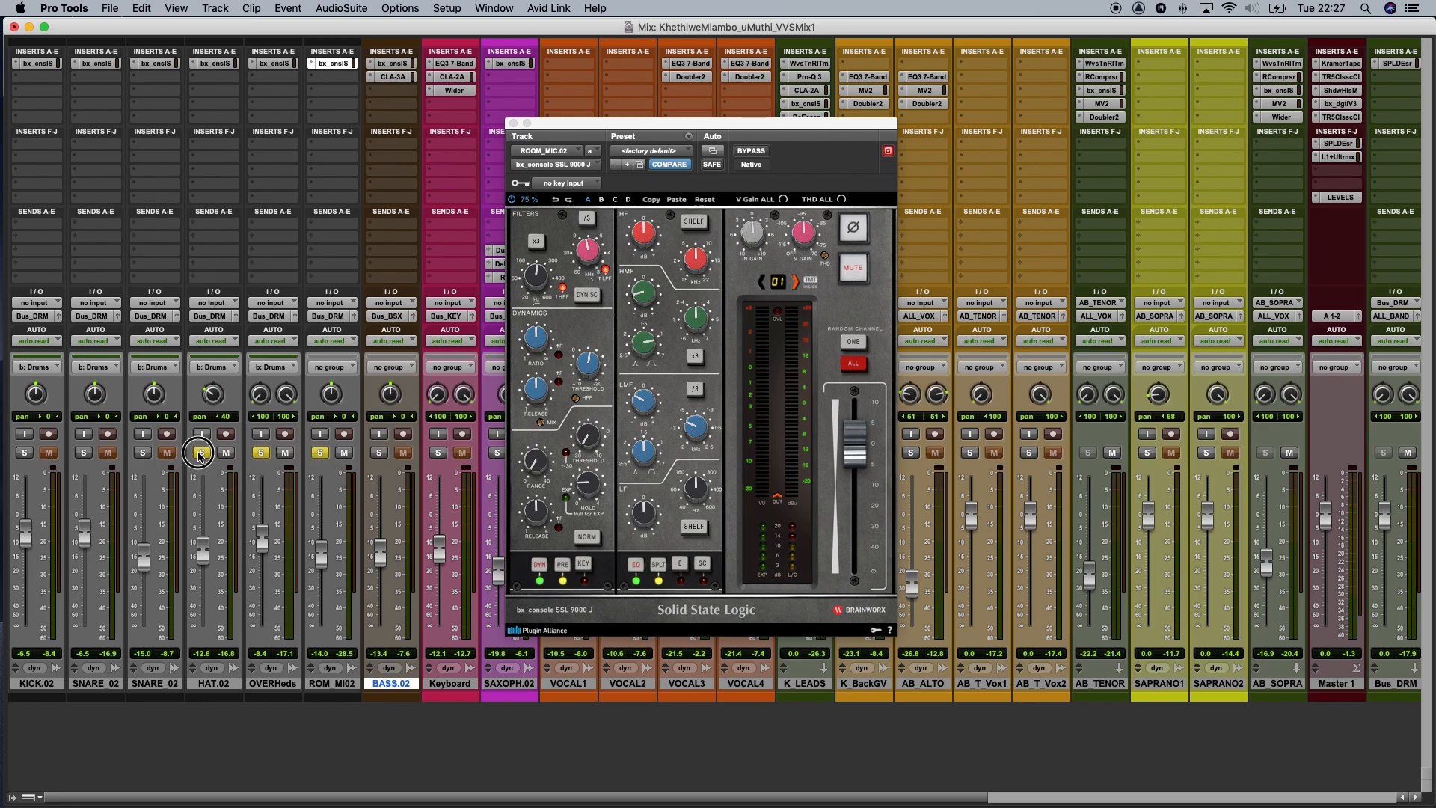
pyautogui.click(142, 453)
pyautogui.click(82, 453)
pyautogui.click(24, 454)
pyautogui.press('space')
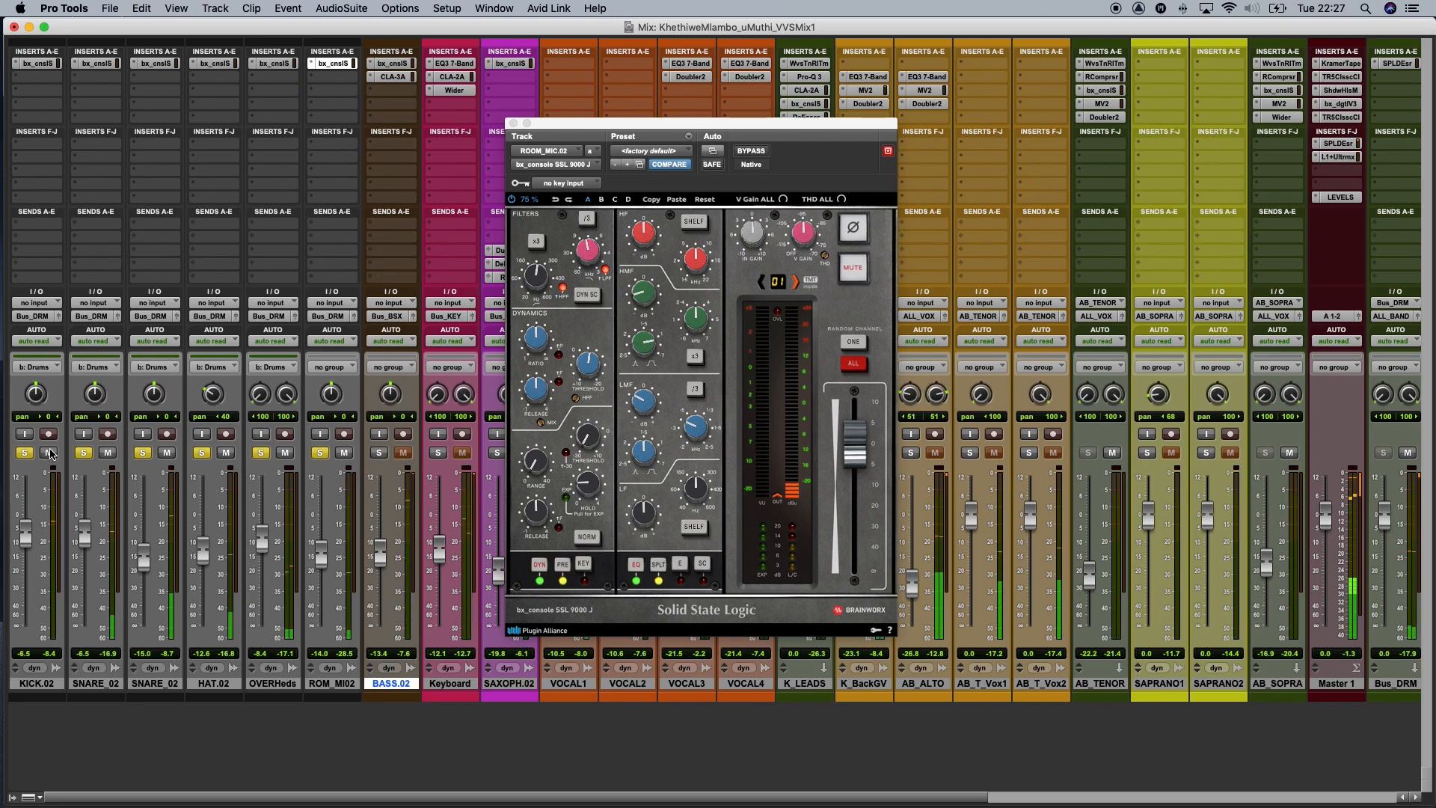
pyautogui.click(514, 124)
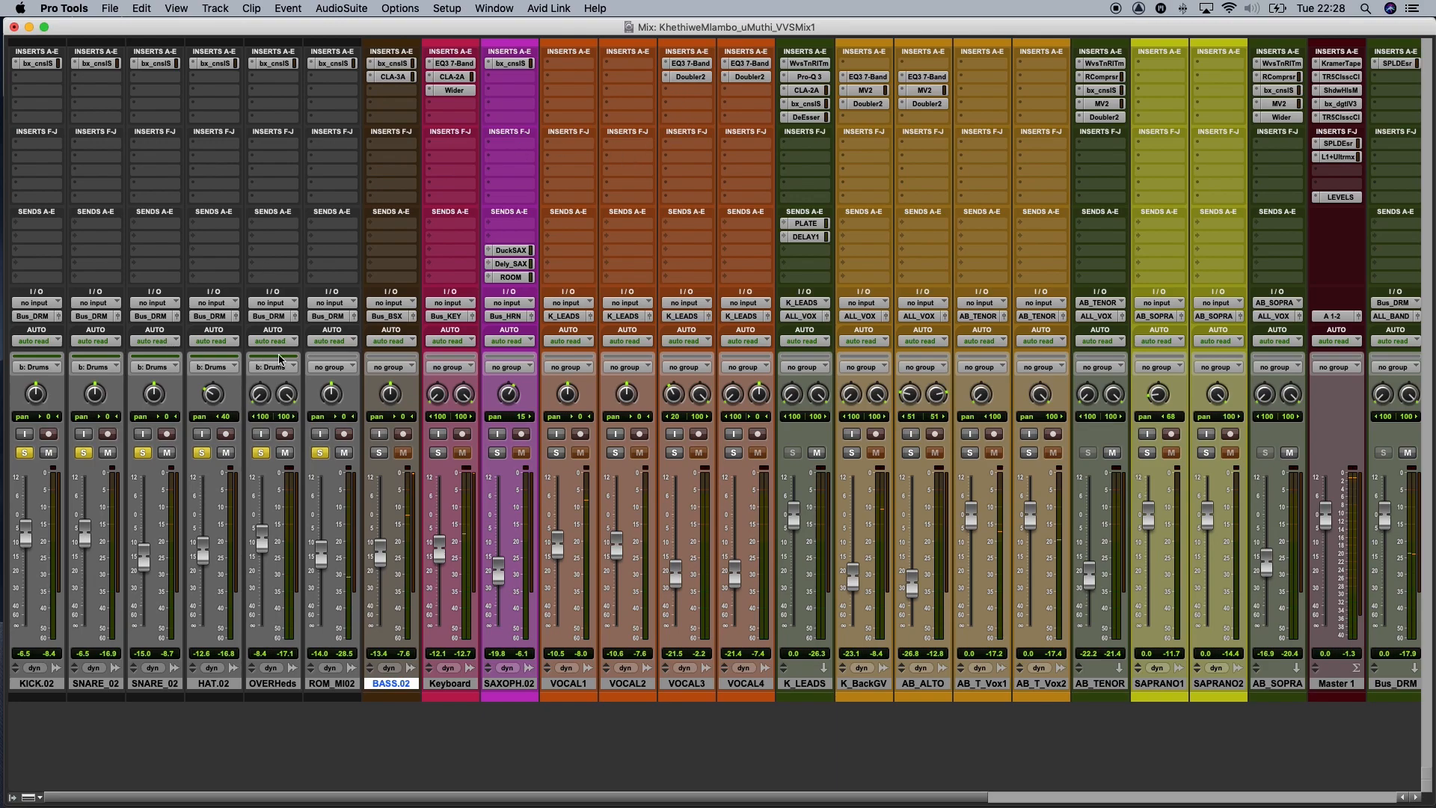
# Examine the SPL De-Esser on Bus_DRM, compare it bypassed and active during playback, and close the plug-in
pyautogui.hscroll(10, 1002, 247)
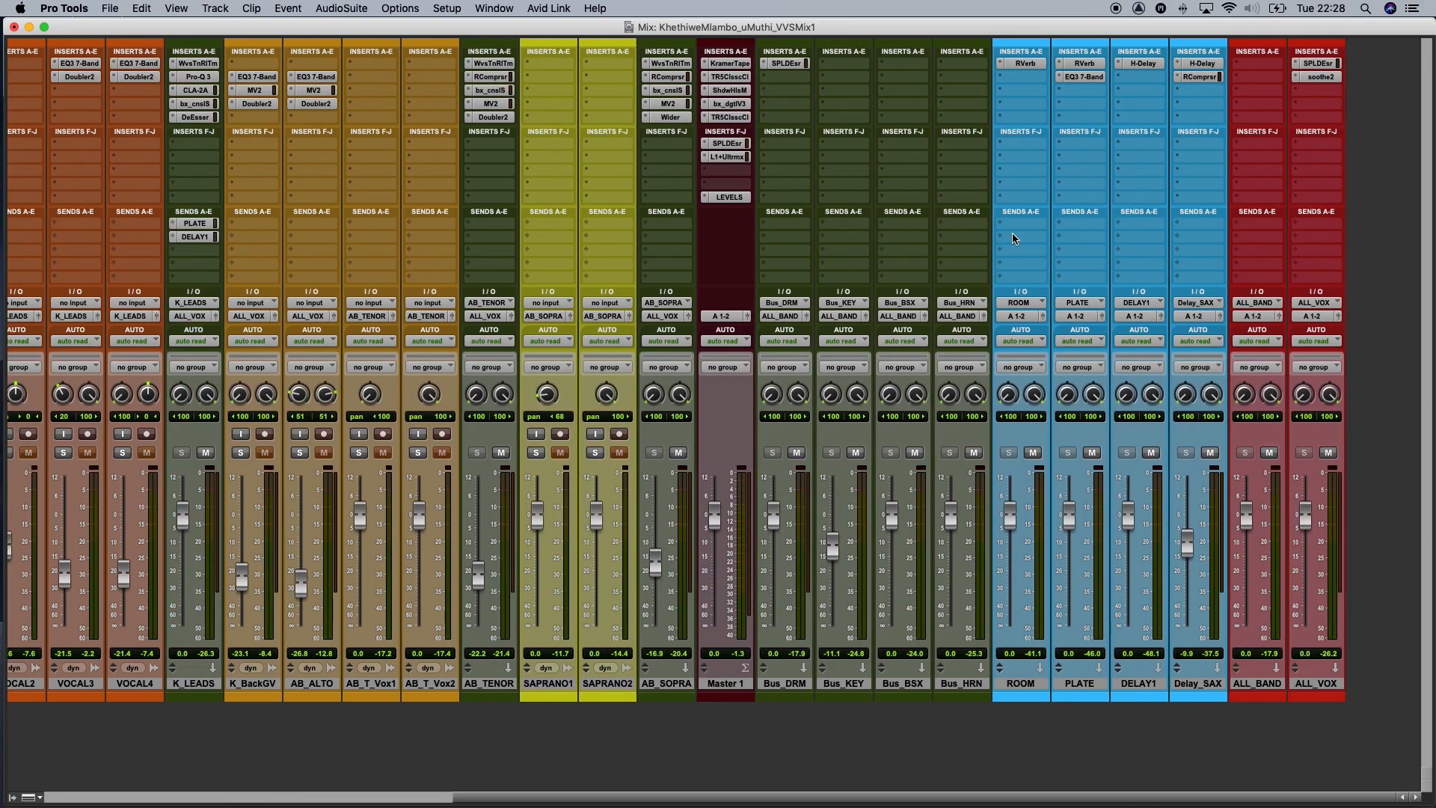
pyautogui.click(784, 63)
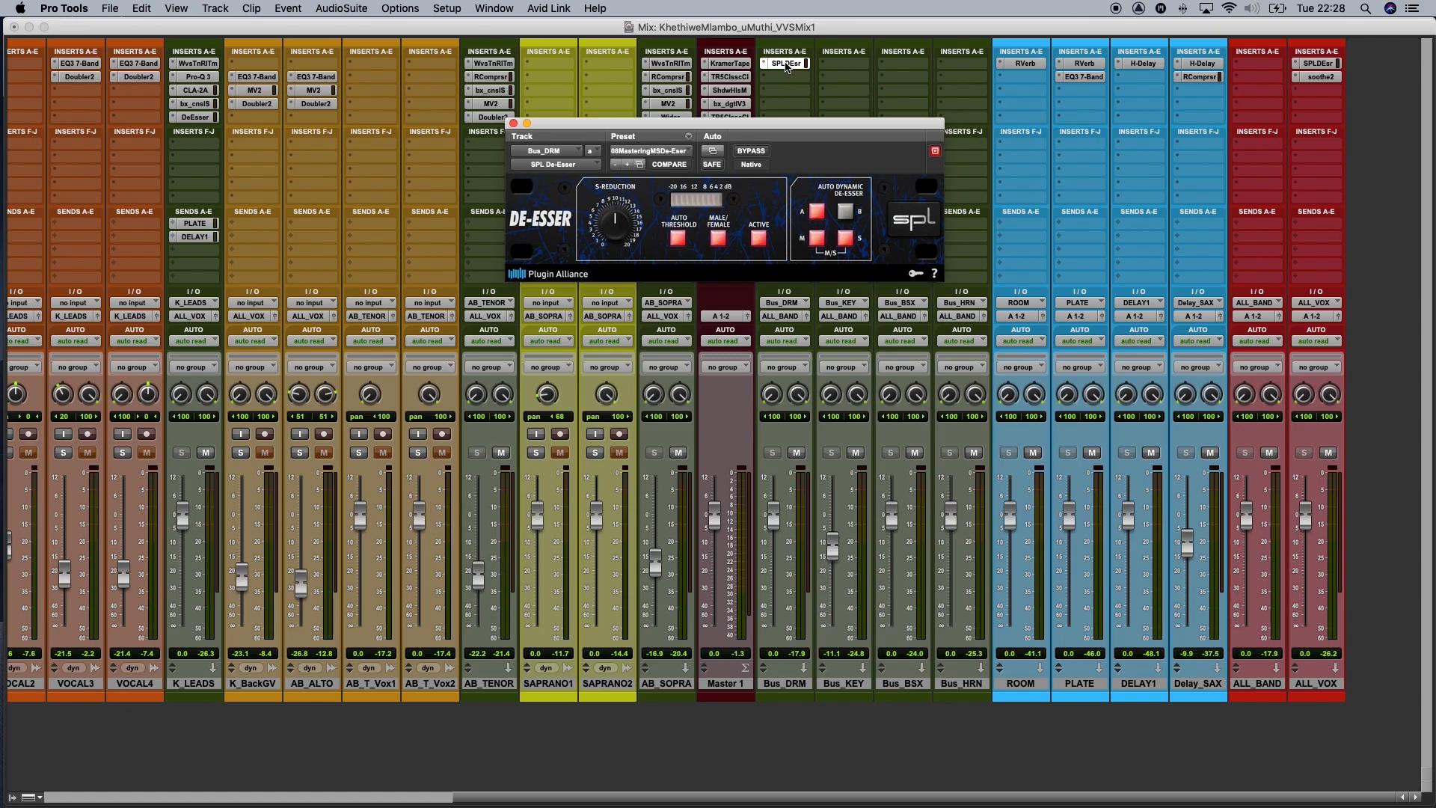
pyautogui.press('space')
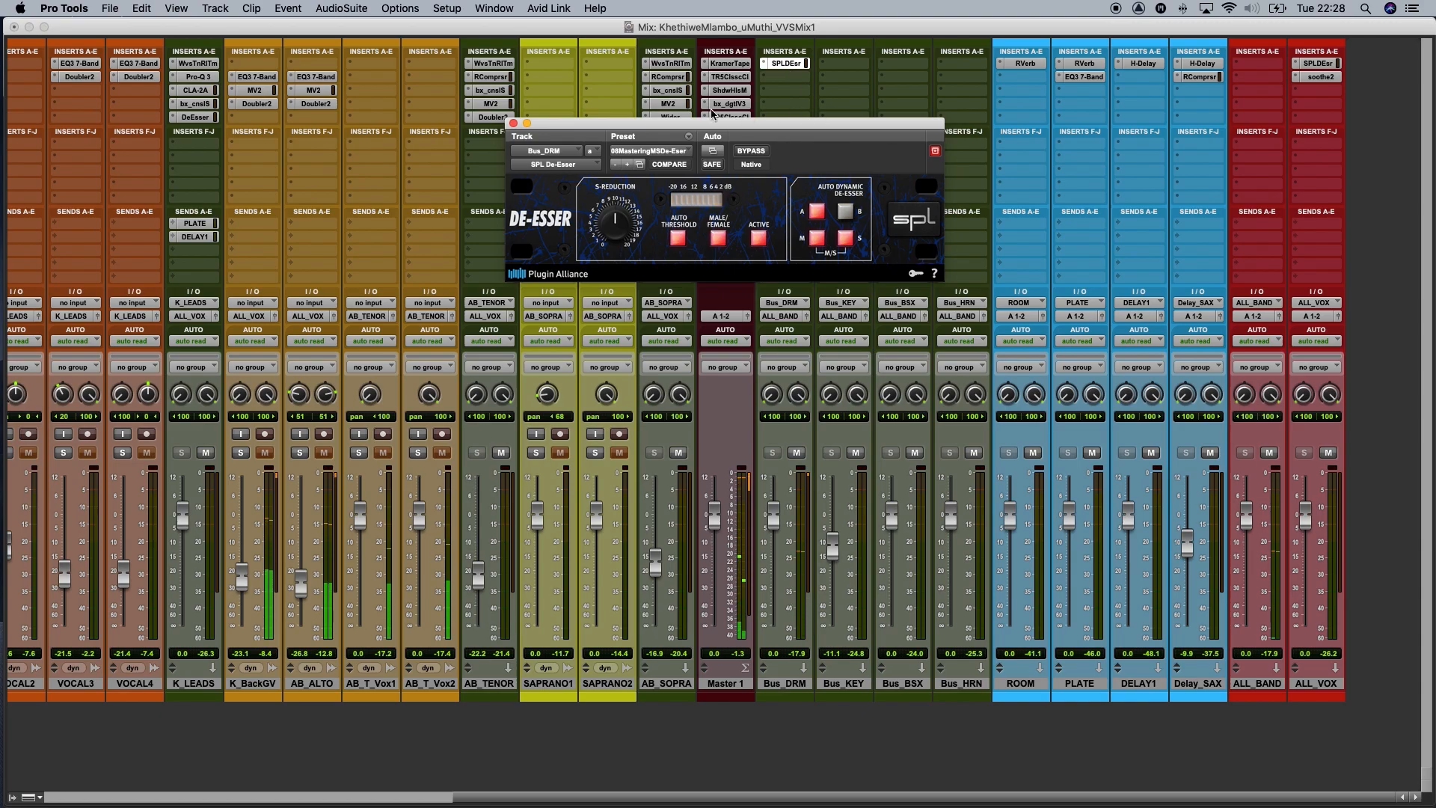
pyautogui.click(753, 151)
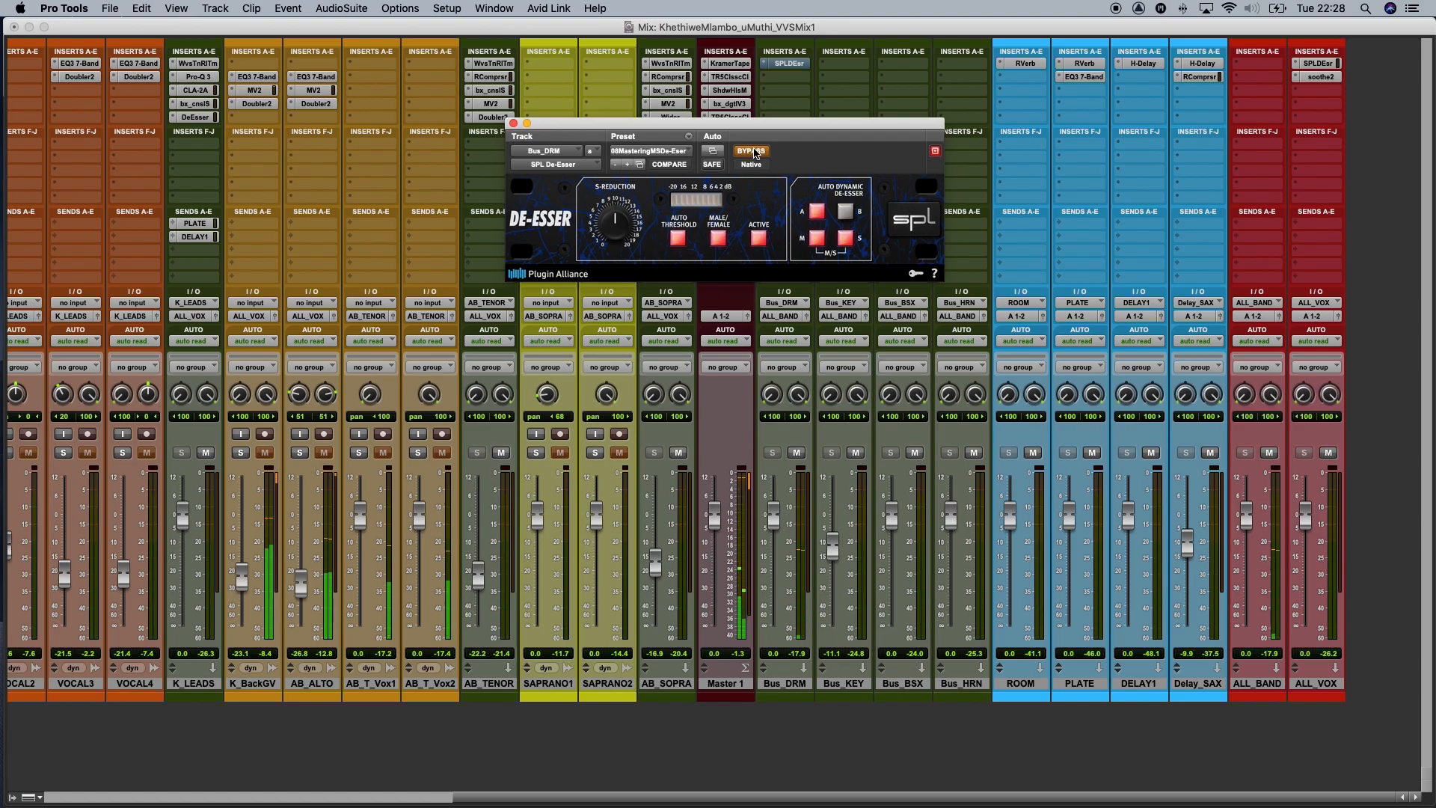
pyautogui.click(752, 151)
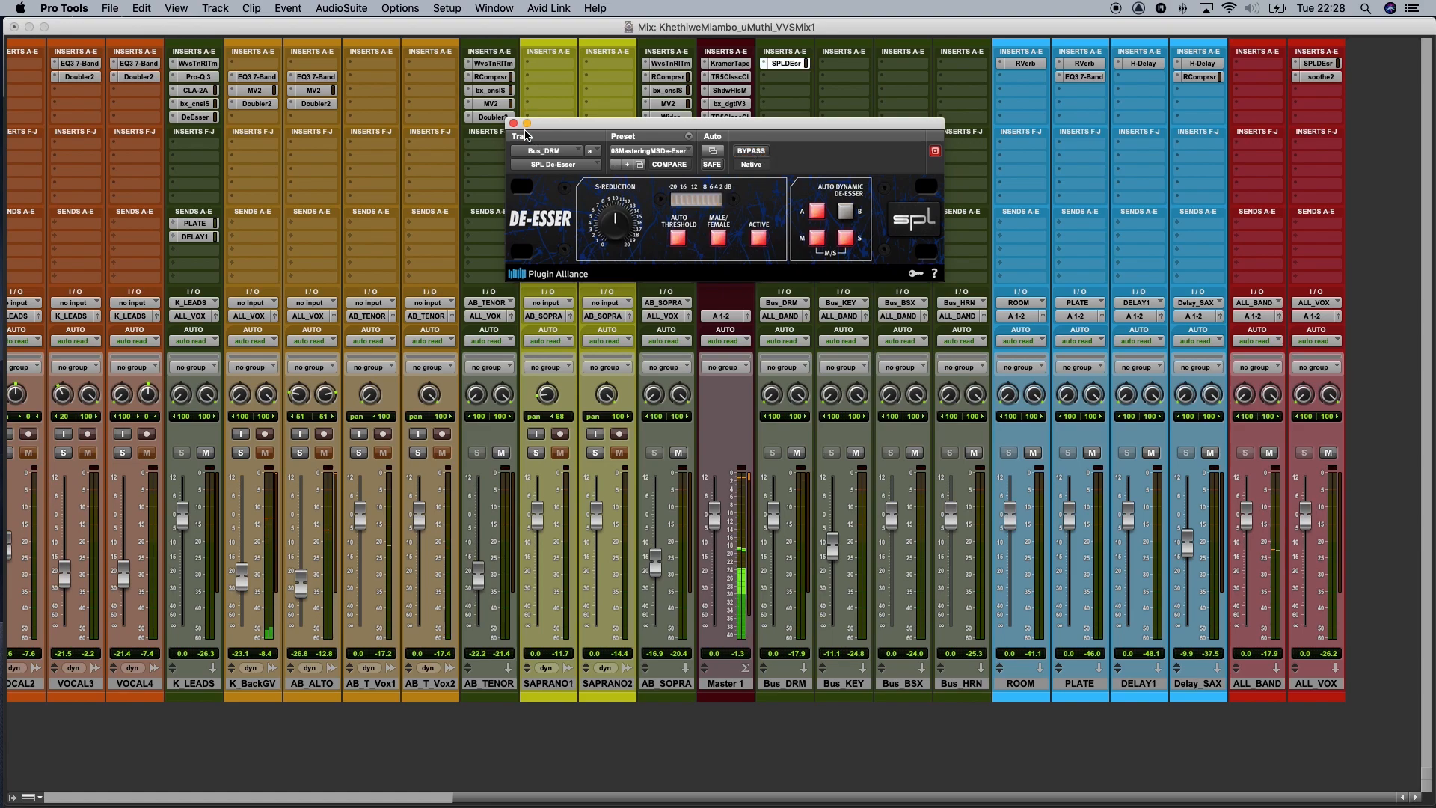
pyautogui.click(513, 122)
# Solo BASS.02 along with the drums and check the levels on the bus channels during playback
pyautogui.hscroll(-10, 407, 223)
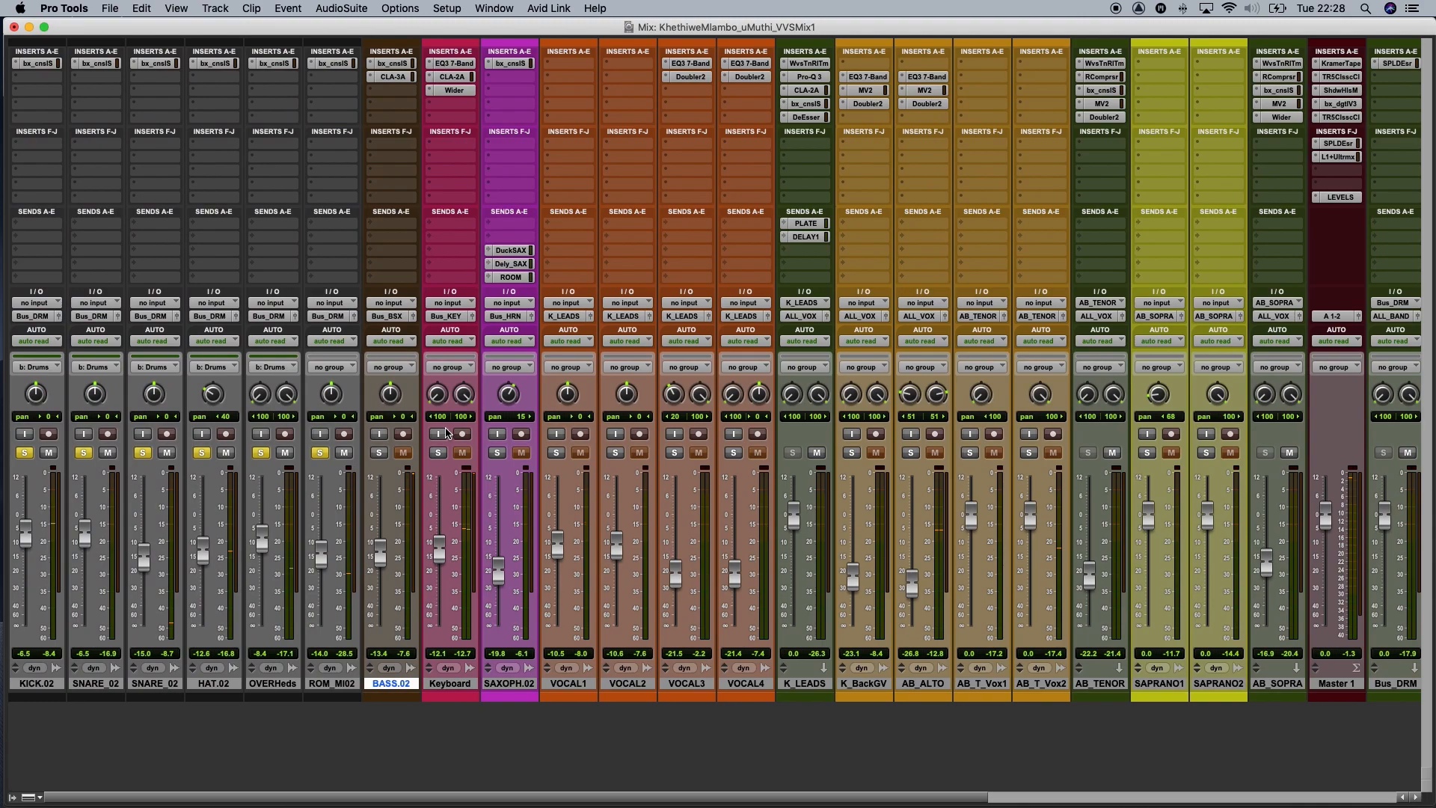
pyautogui.click(379, 453)
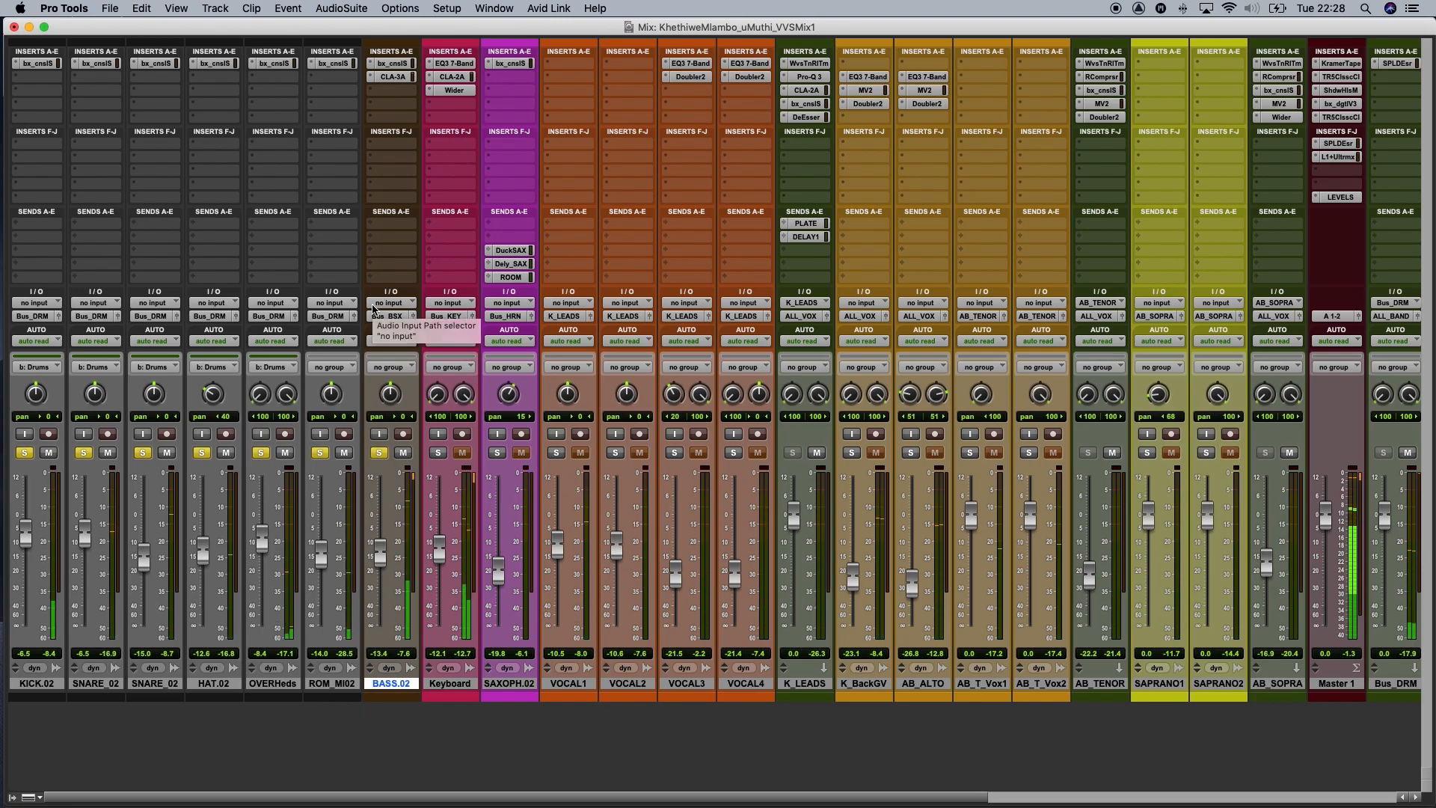
pyautogui.hscroll(10, 407, 233)
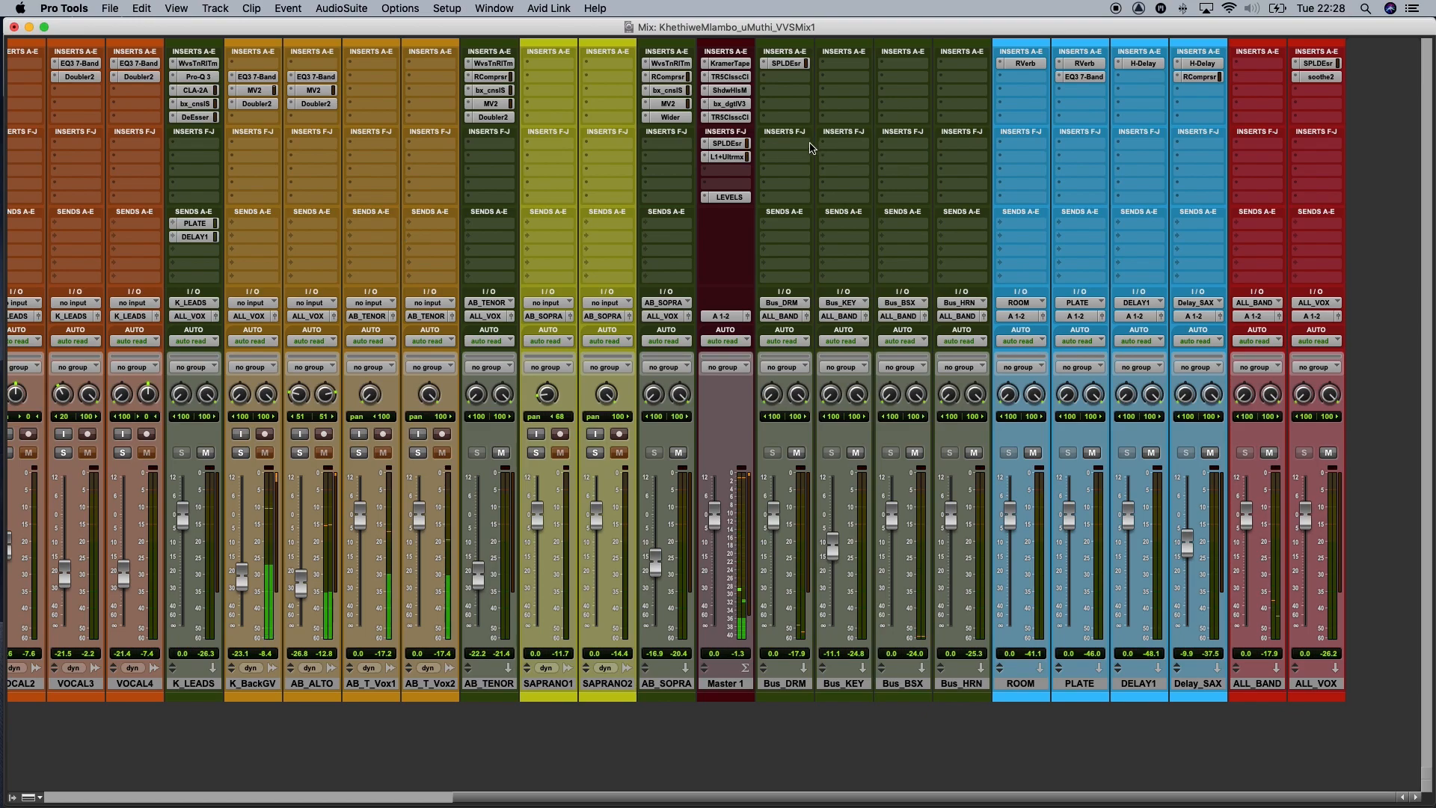
pyautogui.hscroll(-2, 703, 223)
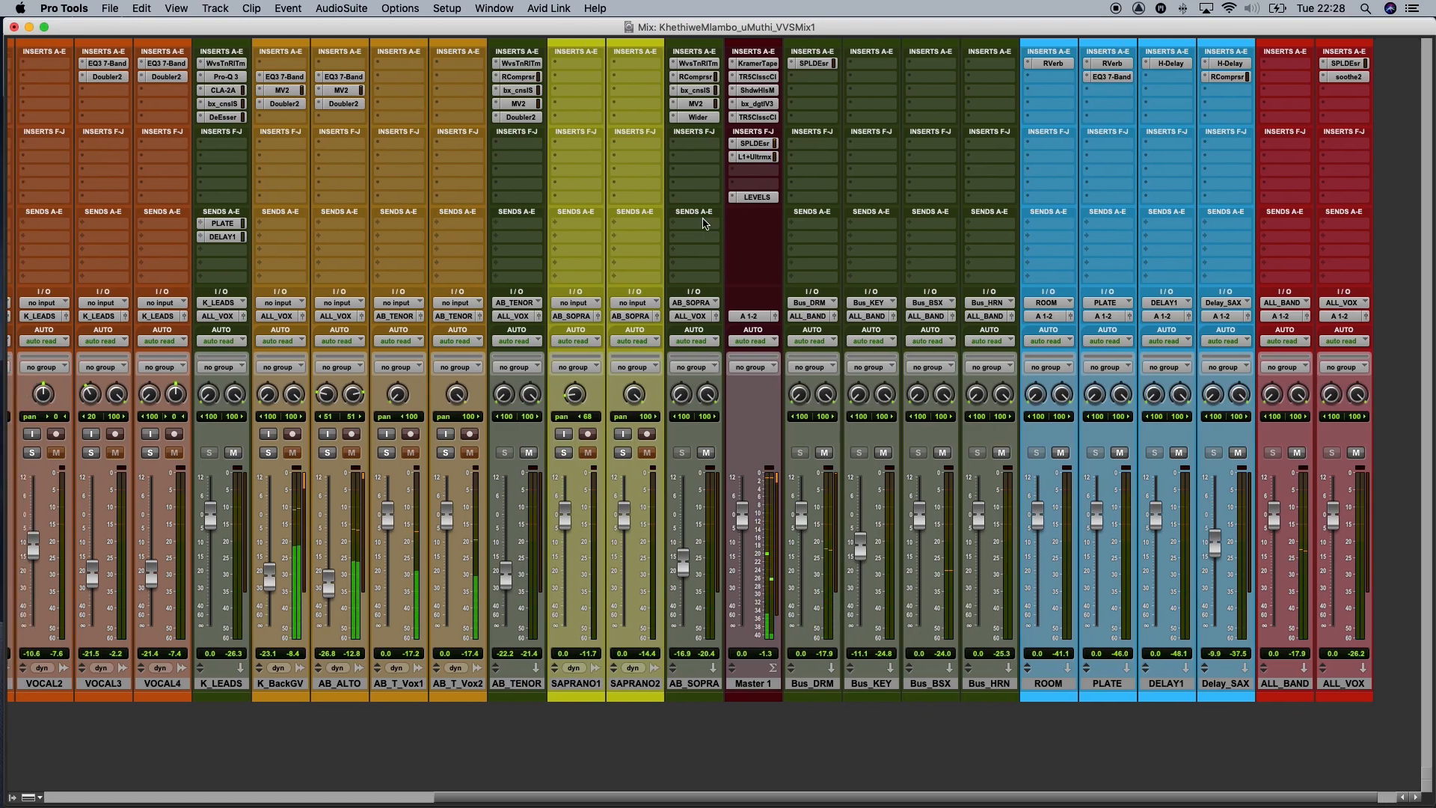
# Clear the remaining solos from the drum tracks so the full mix can be heard
pyautogui.hscroll(-10, 598, 249)
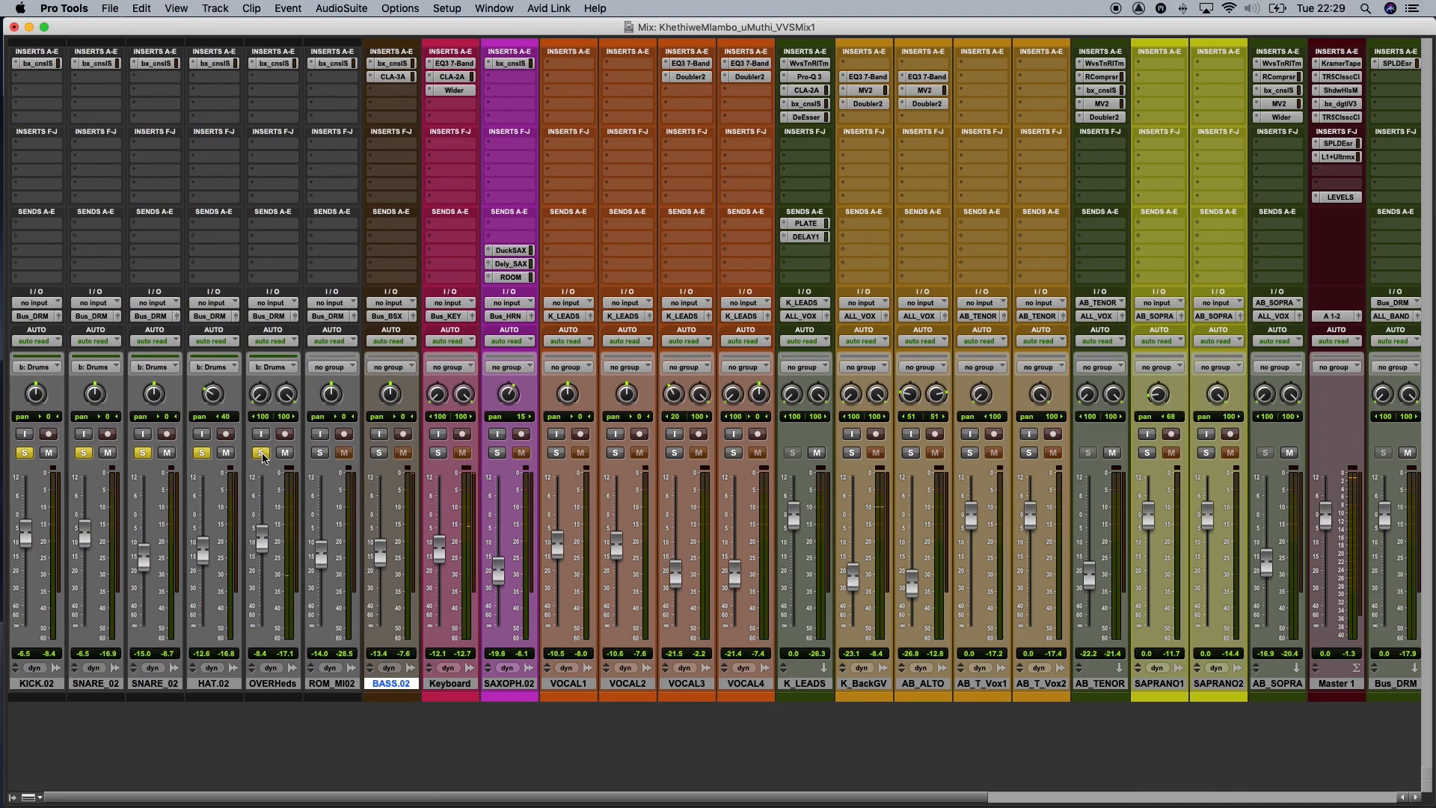
pyautogui.click(202, 452)
pyautogui.click(83, 452)
pyautogui.click(24, 453)
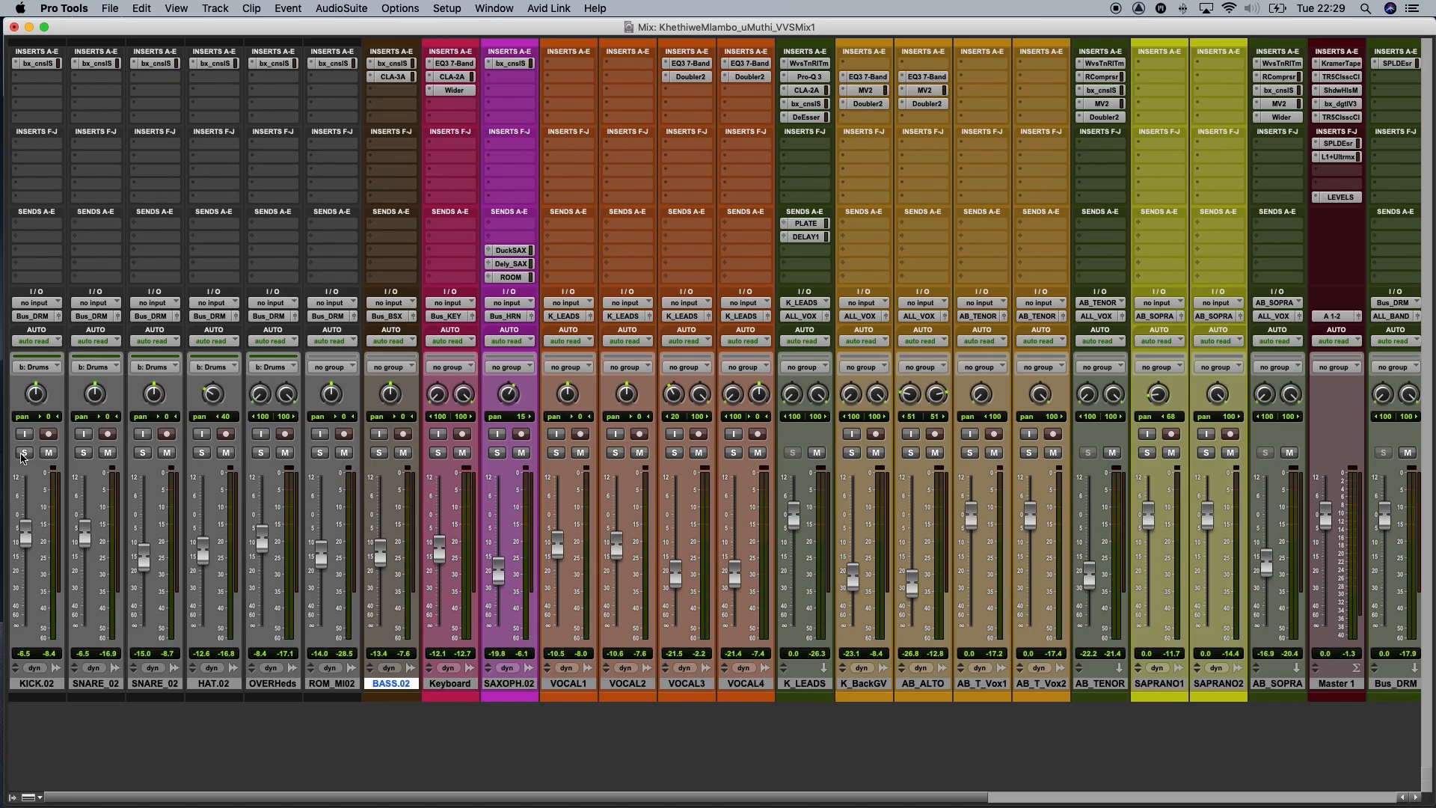
# Switch to the Edit window and play the full arrangement from the SaxSolo marker at bar 81
pyautogui.press('super+=')
pyautogui.hscroll(15, 807, 521)
pyautogui.hscroll(-2, 807, 522)
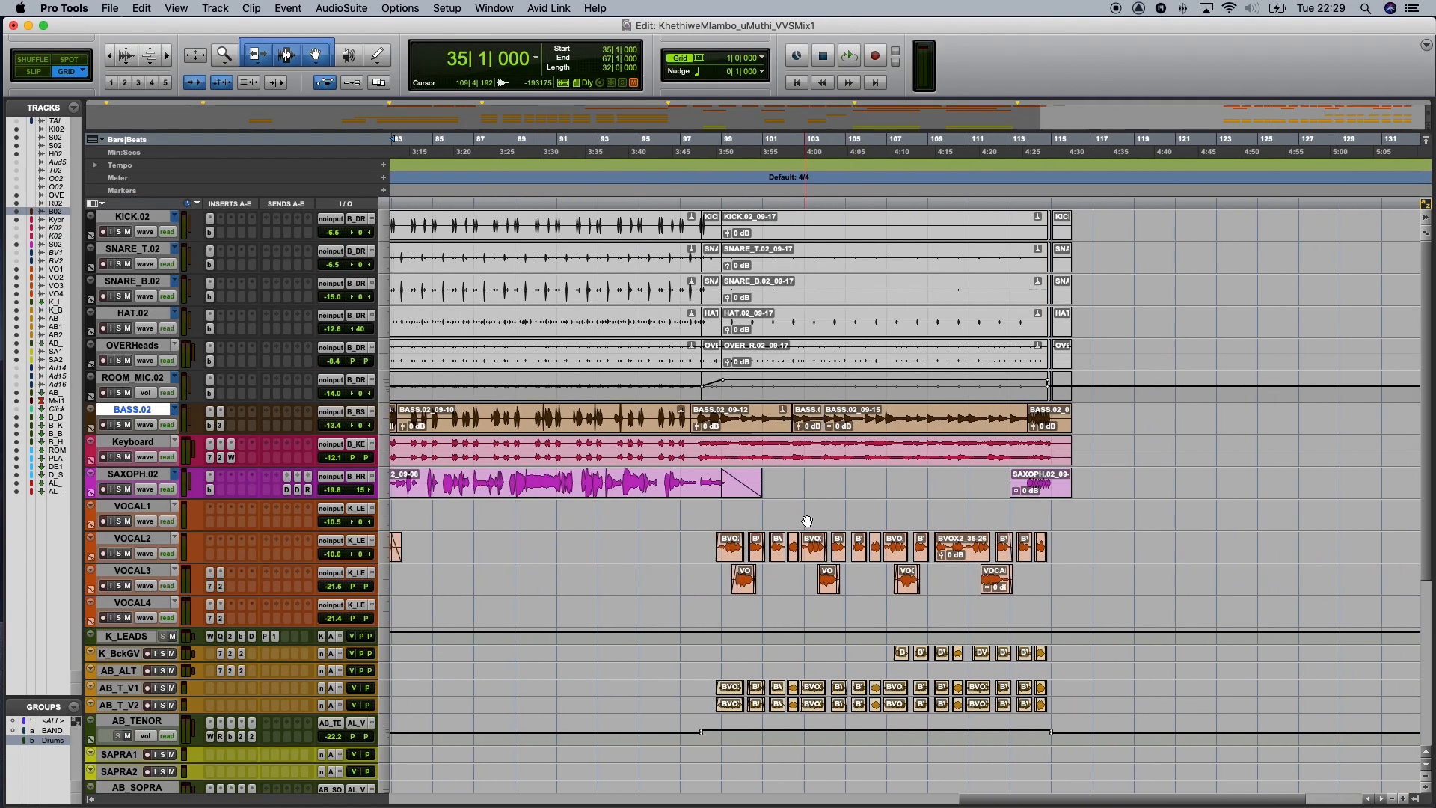
pyautogui.hscroll(5, 807, 521)
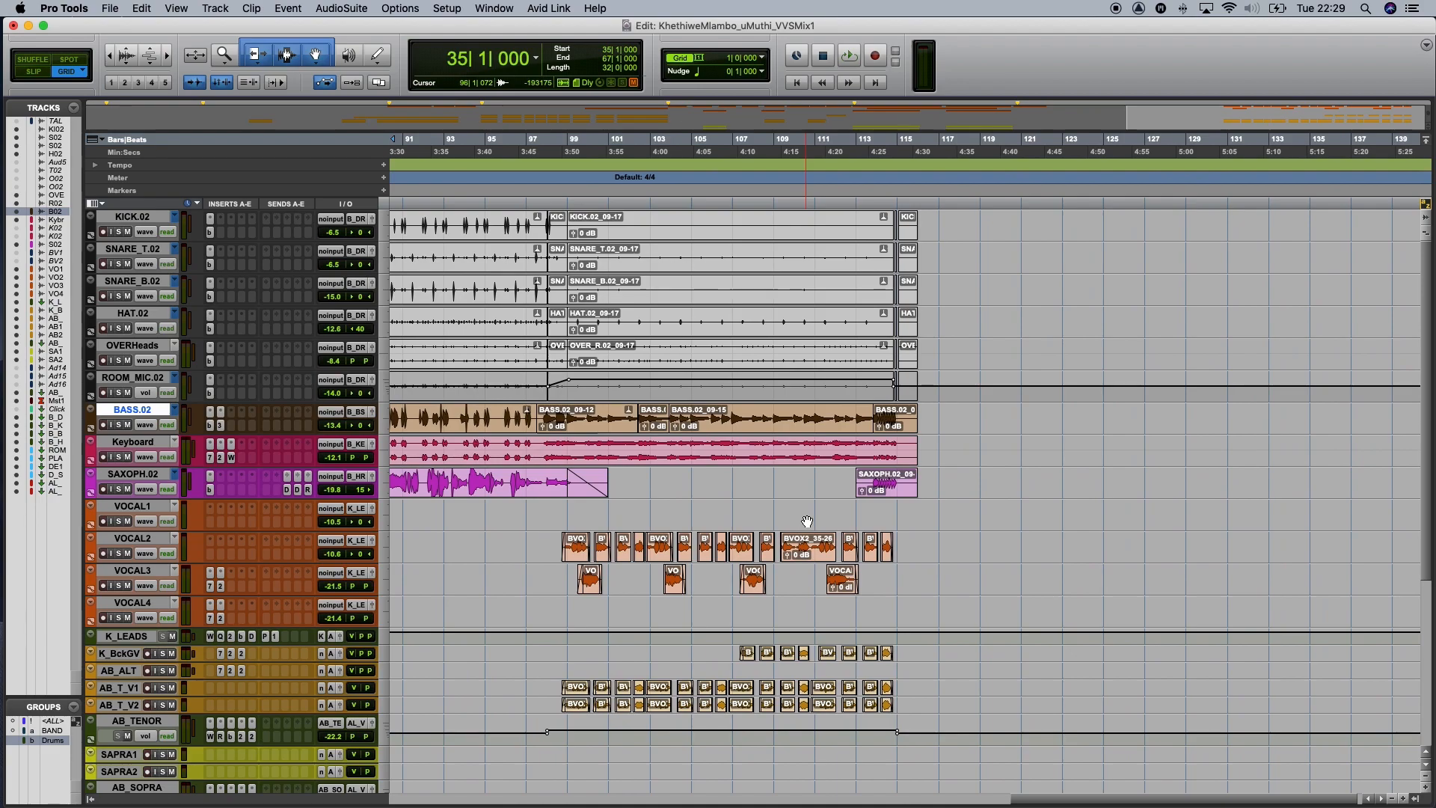
pyautogui.hscroll(-15, 698, 371)
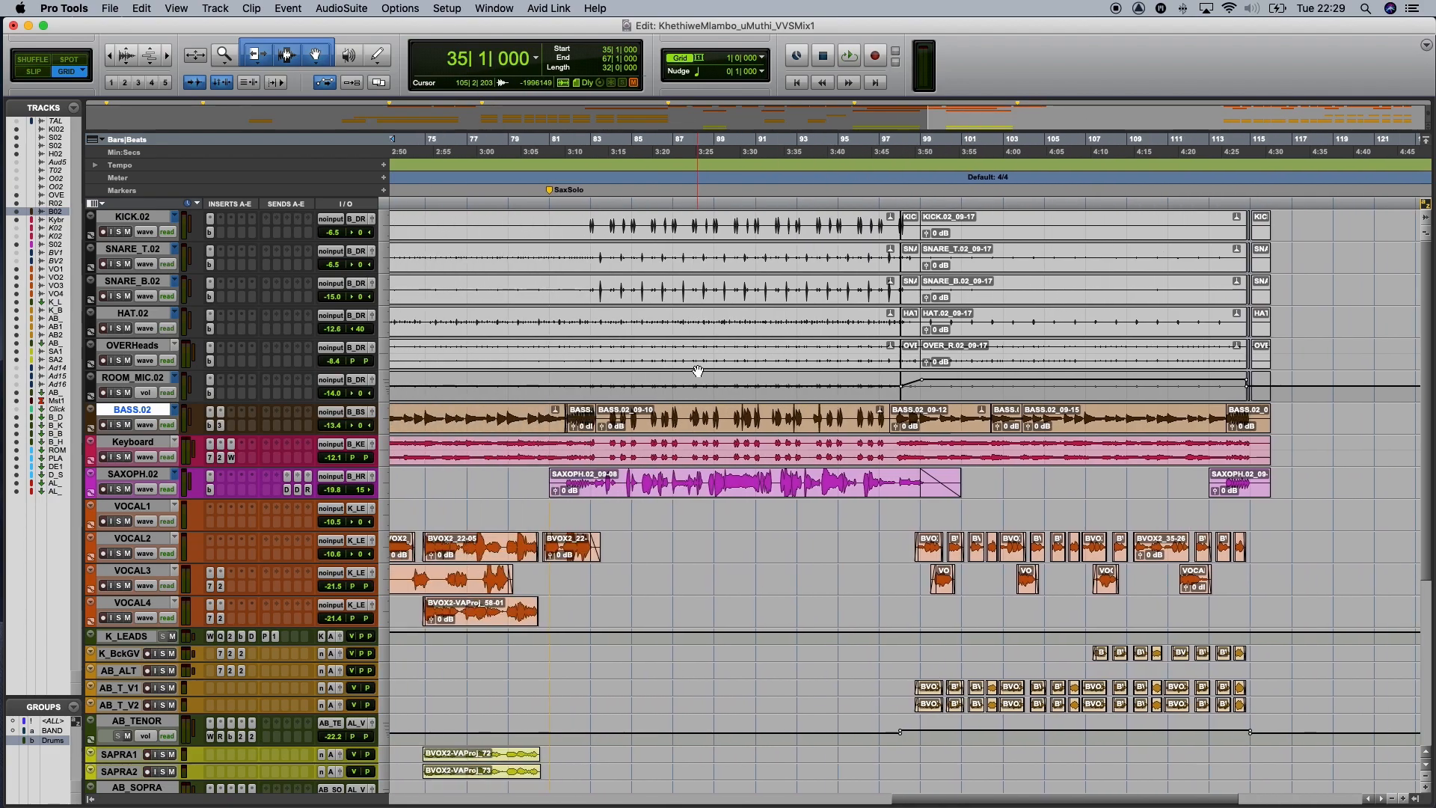
pyautogui.scroll(-1, 559, 212)
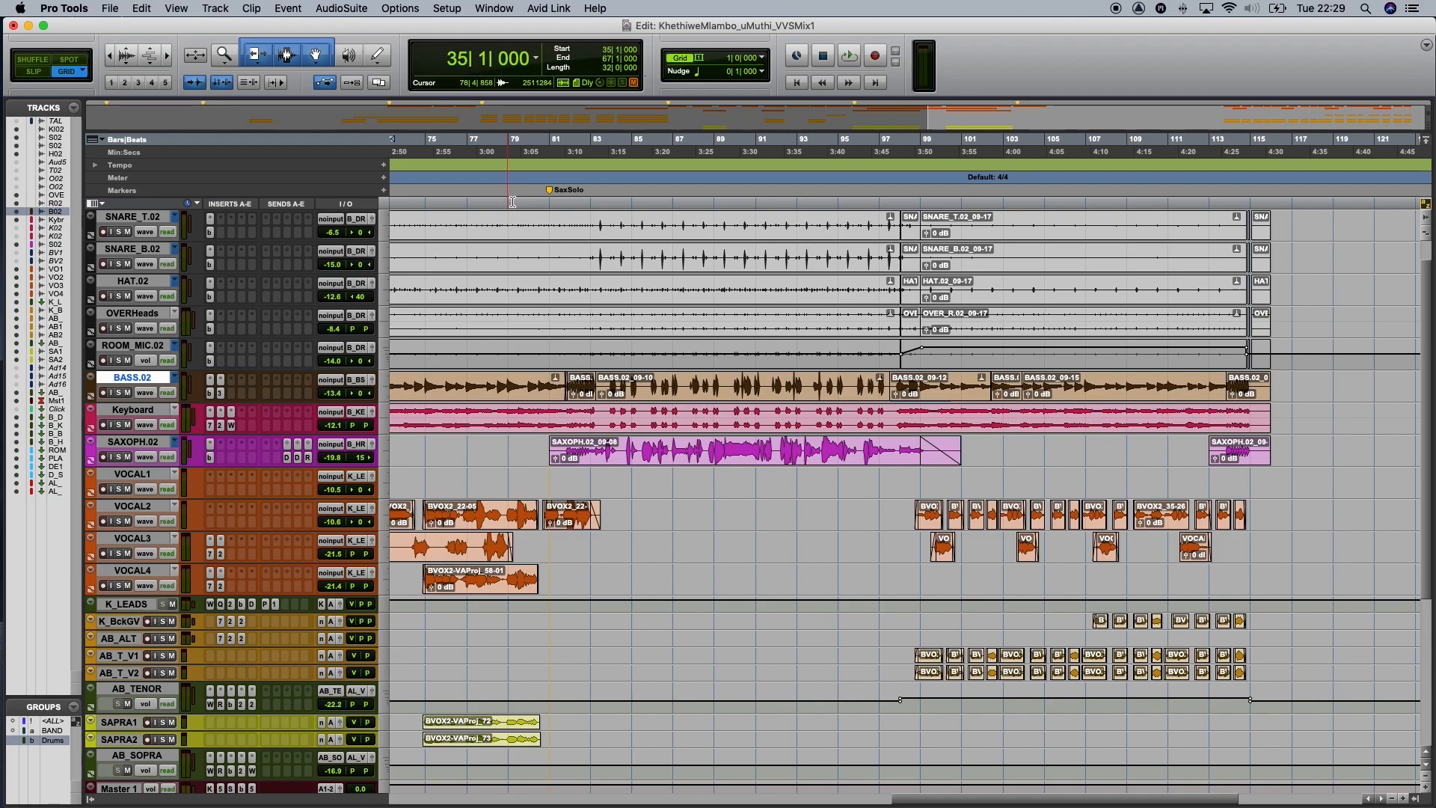
pyautogui.click(550, 202)
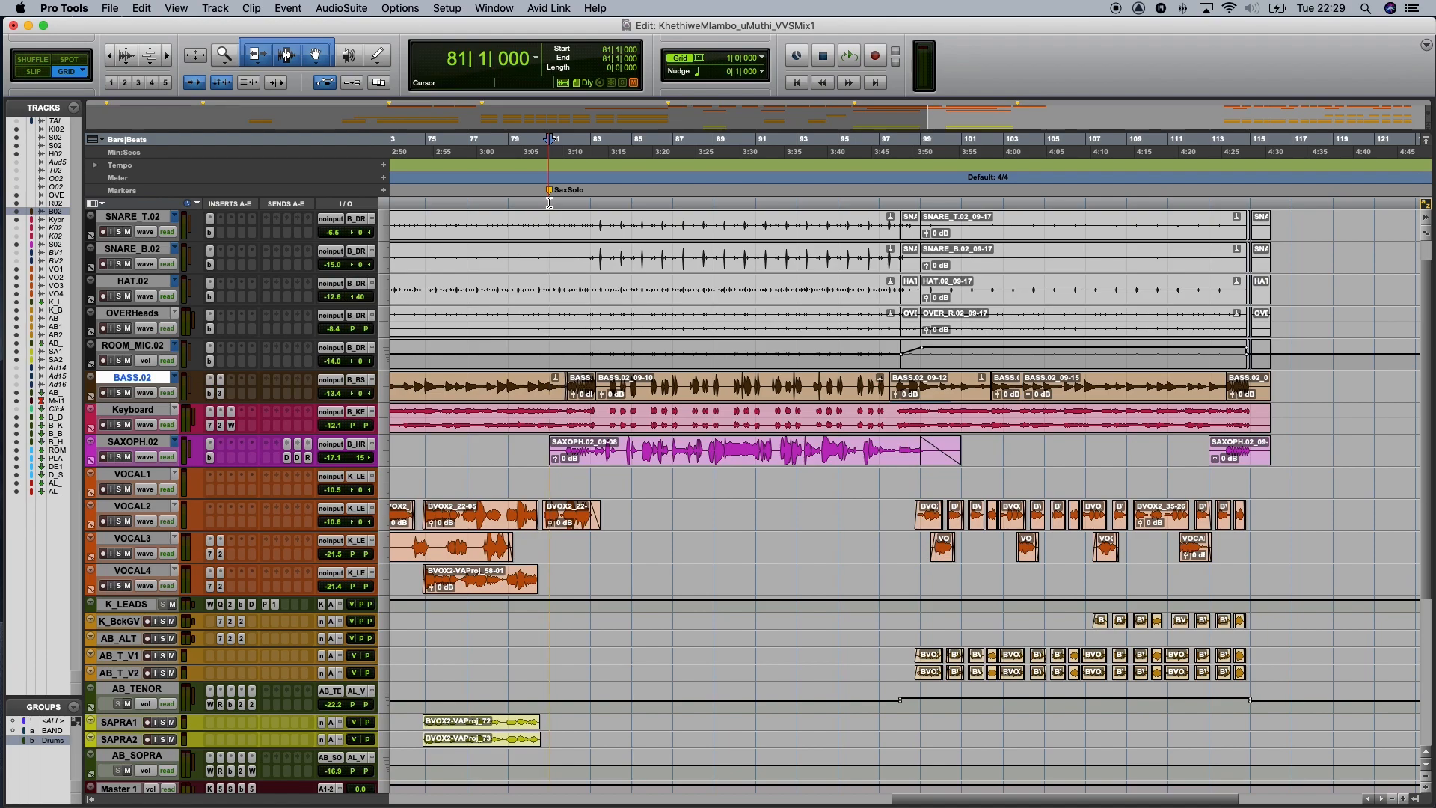
pyautogui.press('space')
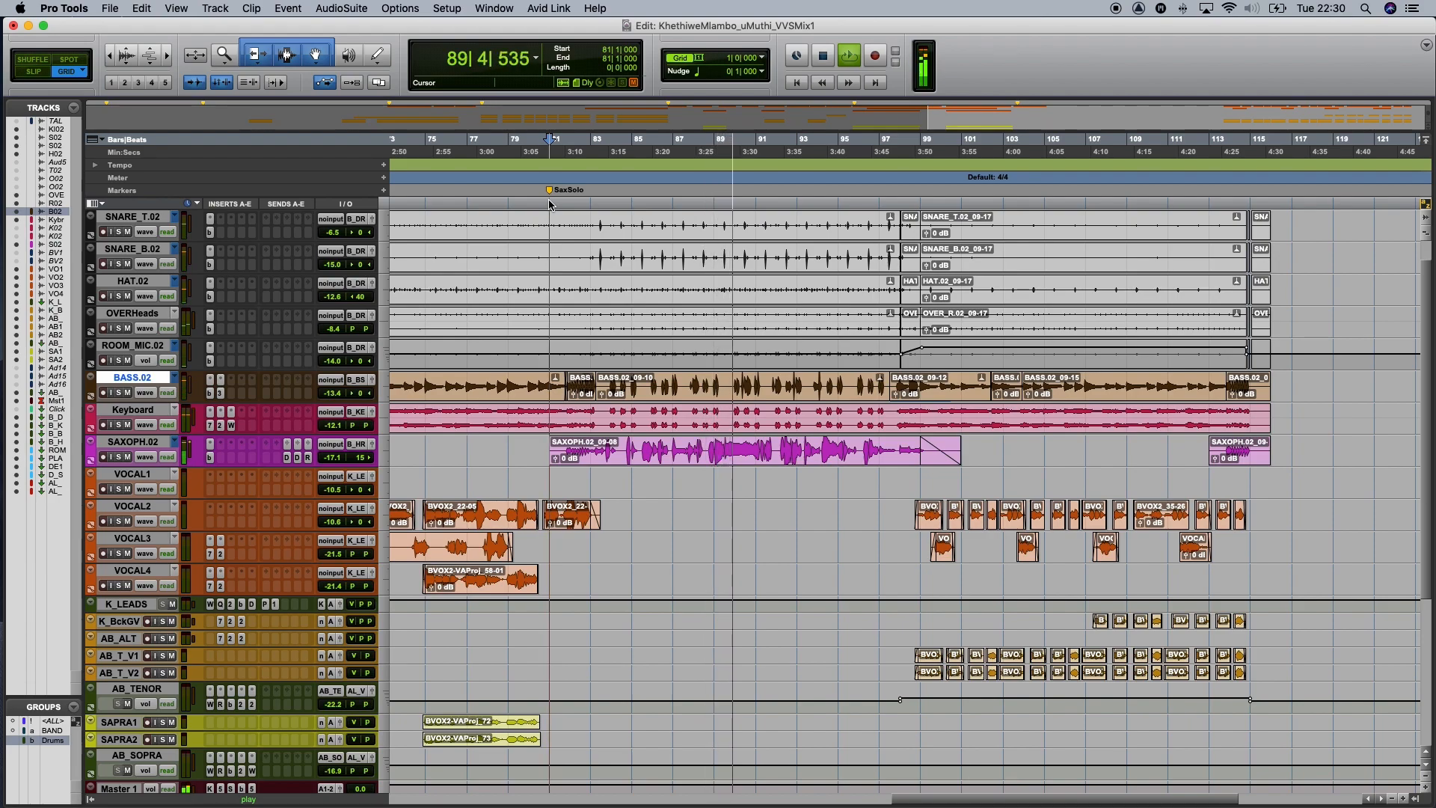
pyautogui.hscroll(3, 695, 558)
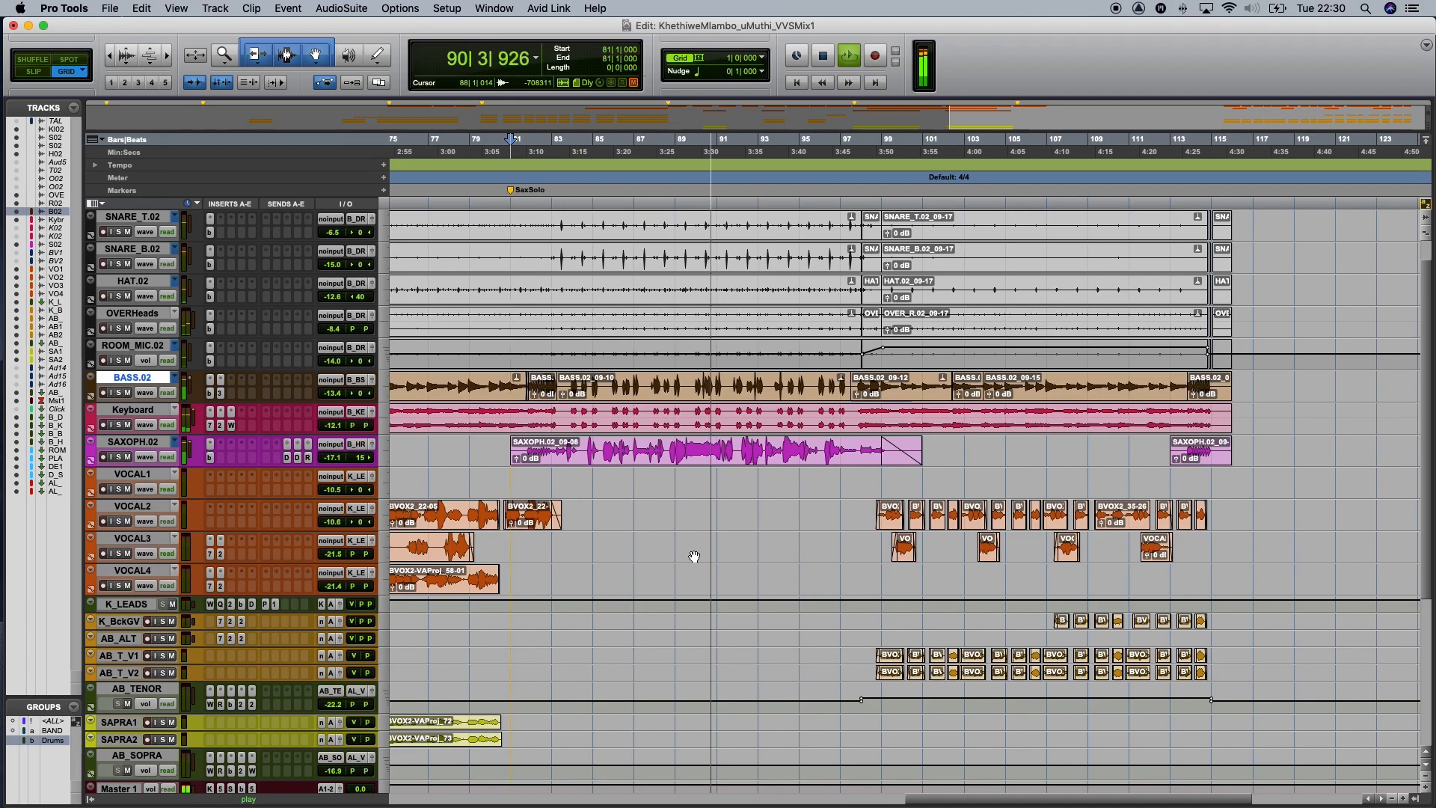
pyautogui.scroll(1, 695, 558)
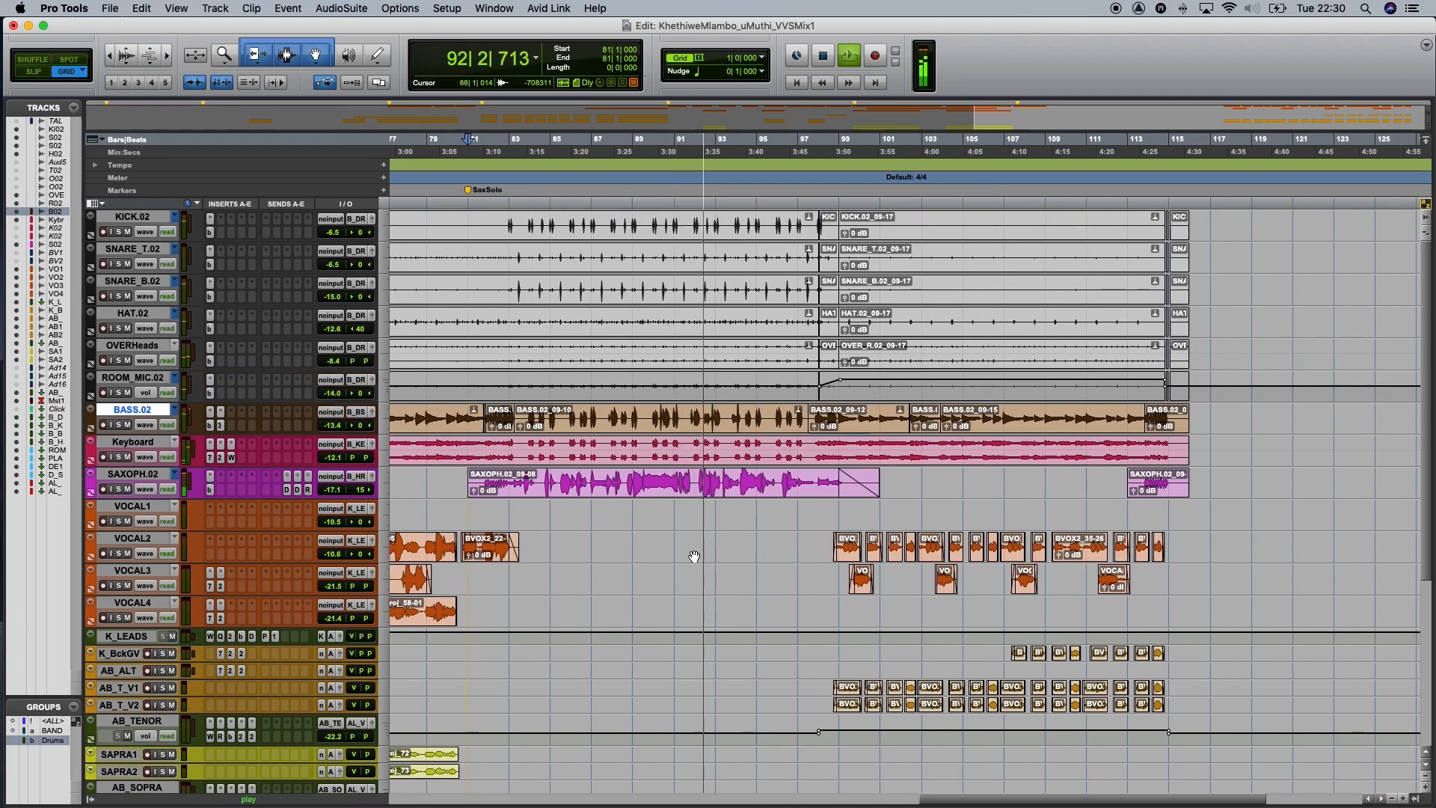
# Watch the channel, bus and effects return levels in the Mix window during playback, and return to the Edit window
pyautogui.press('super+equal')
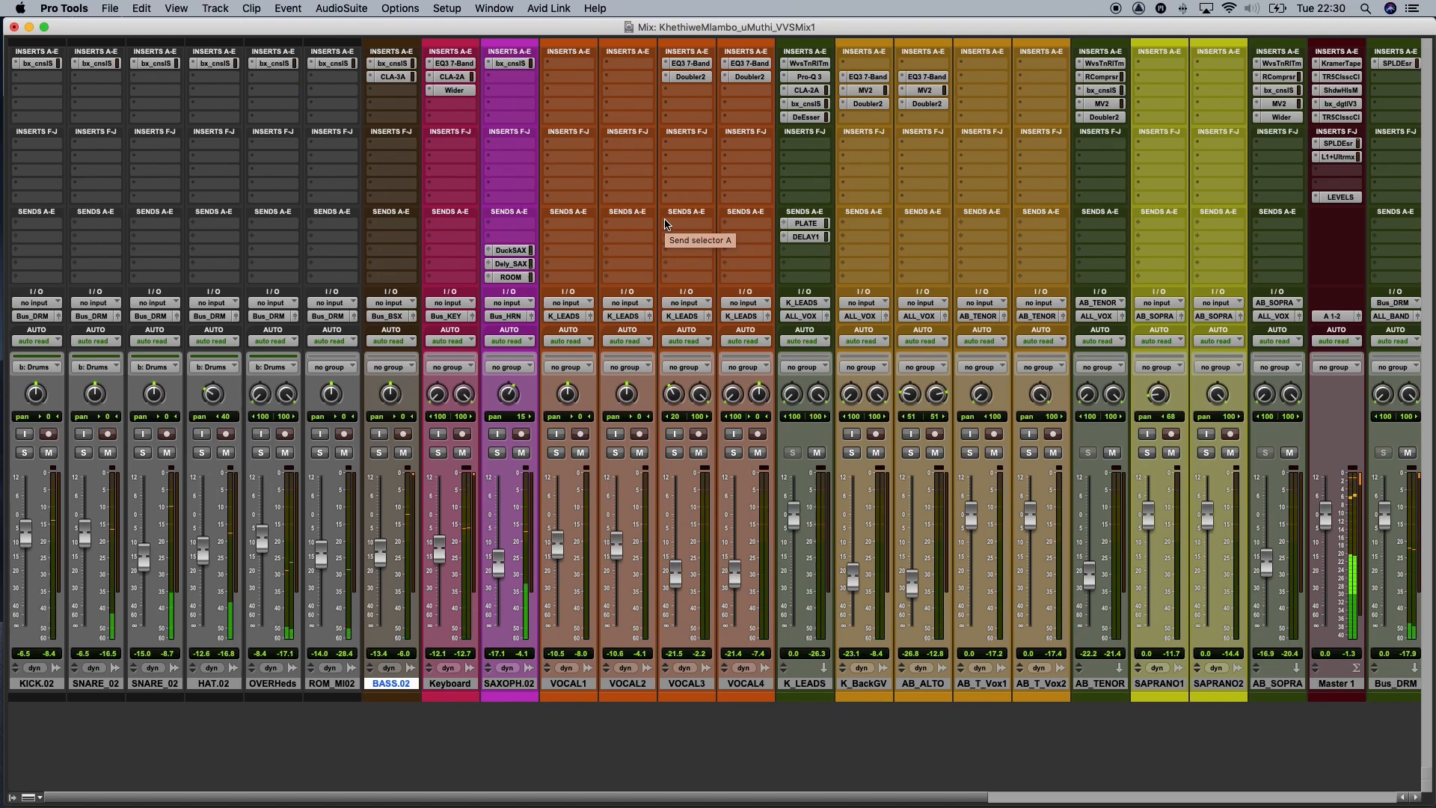
pyautogui.hscroll(10, 665, 223)
pyautogui.hscroll(8, 665, 223)
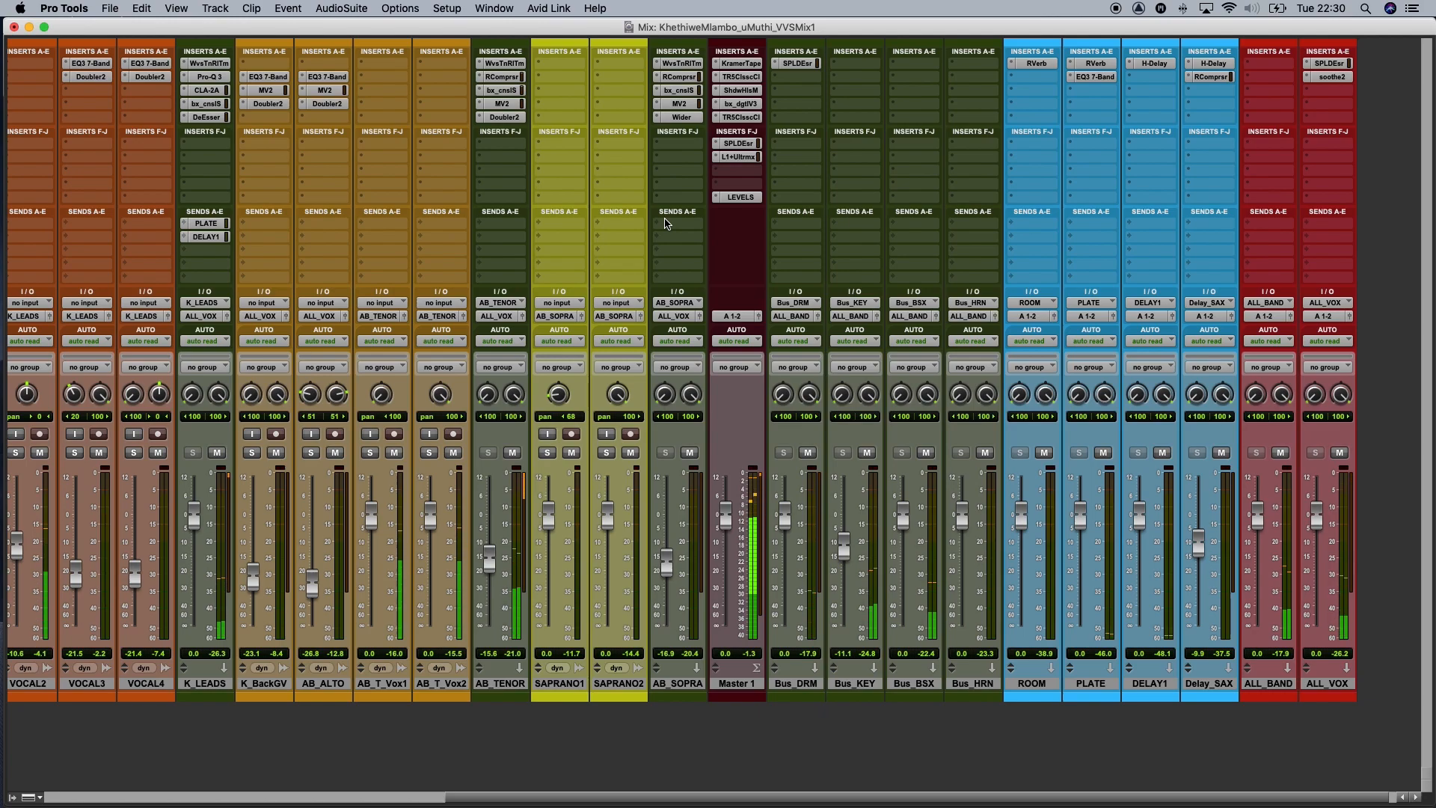
pyautogui.hscroll(1, 667, 223)
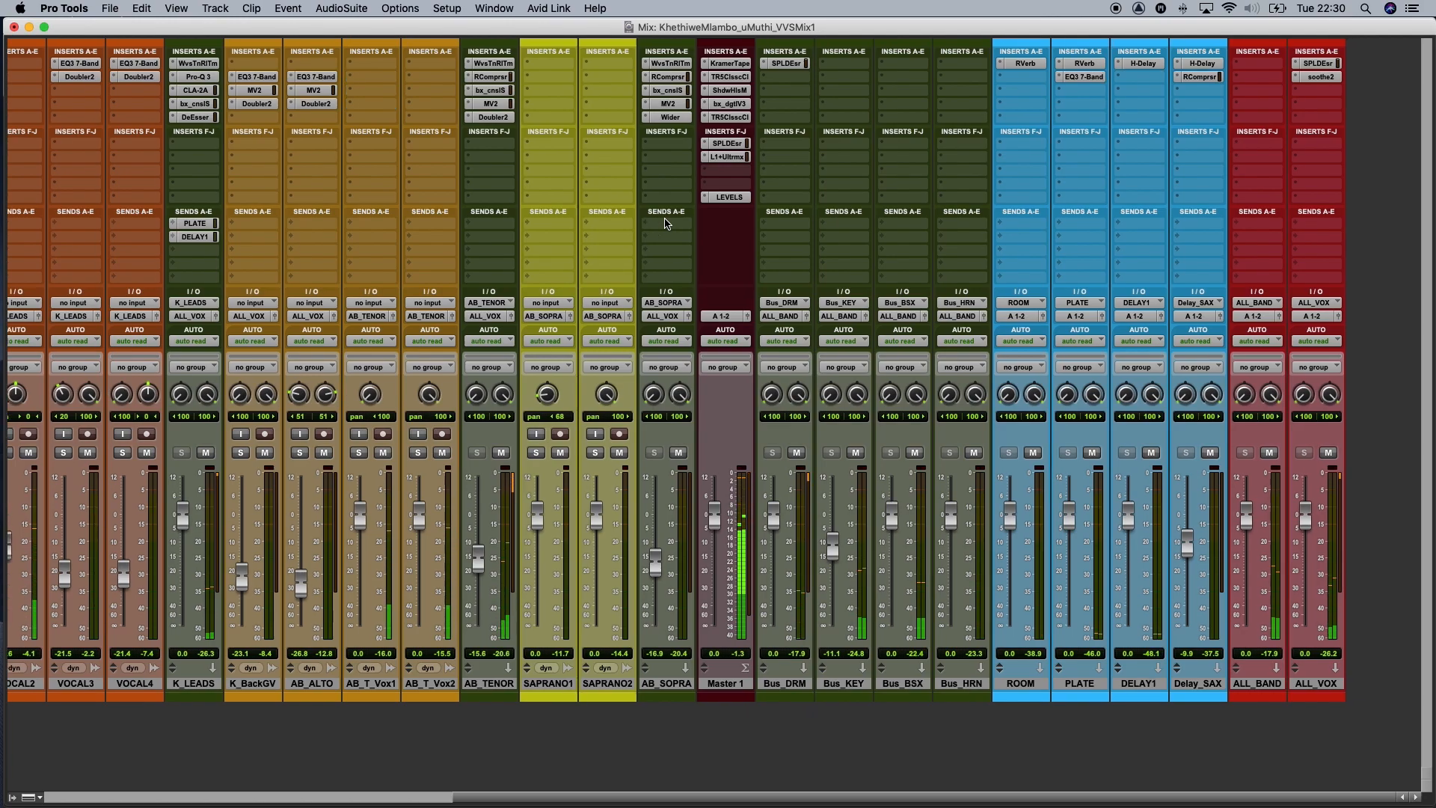
pyautogui.press('super+equal')
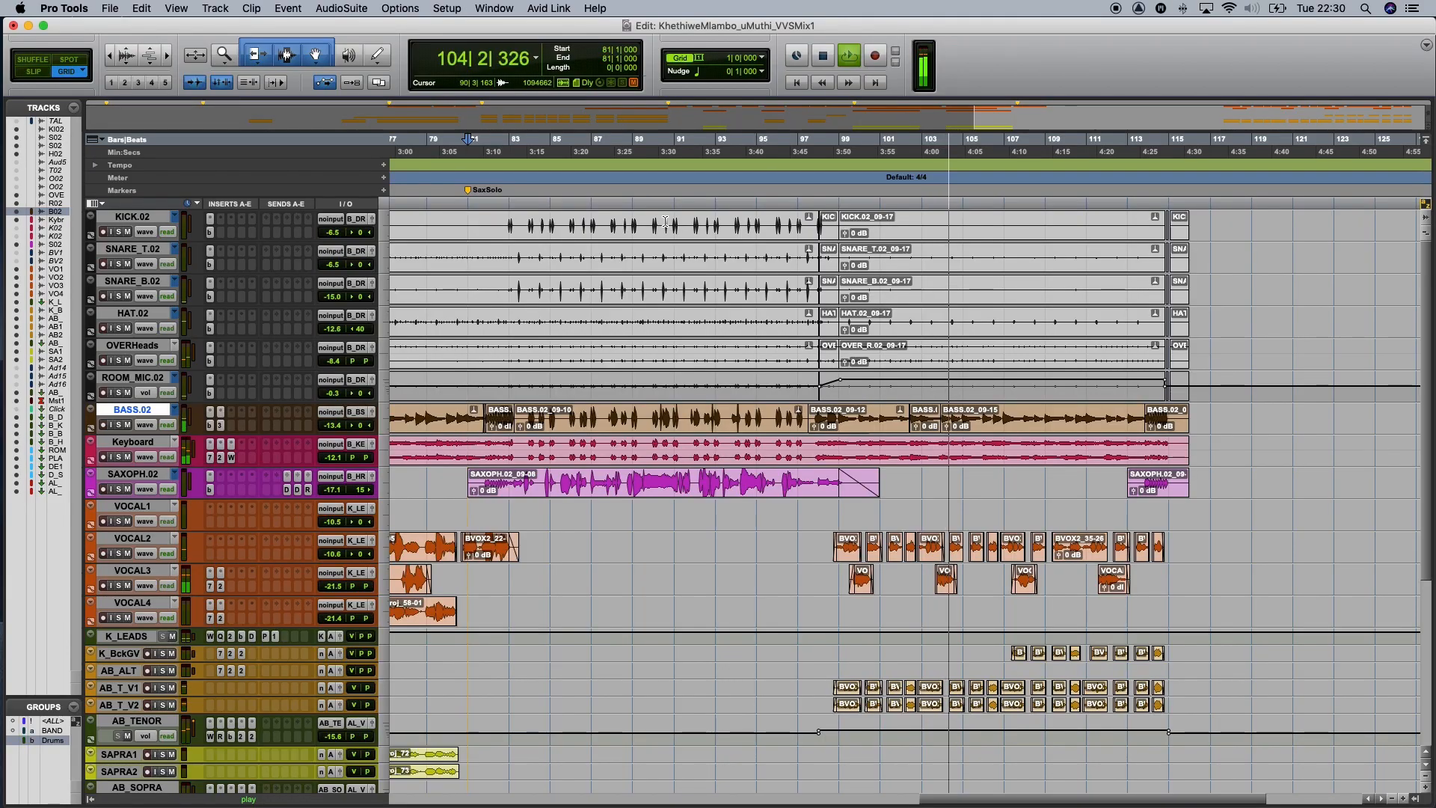